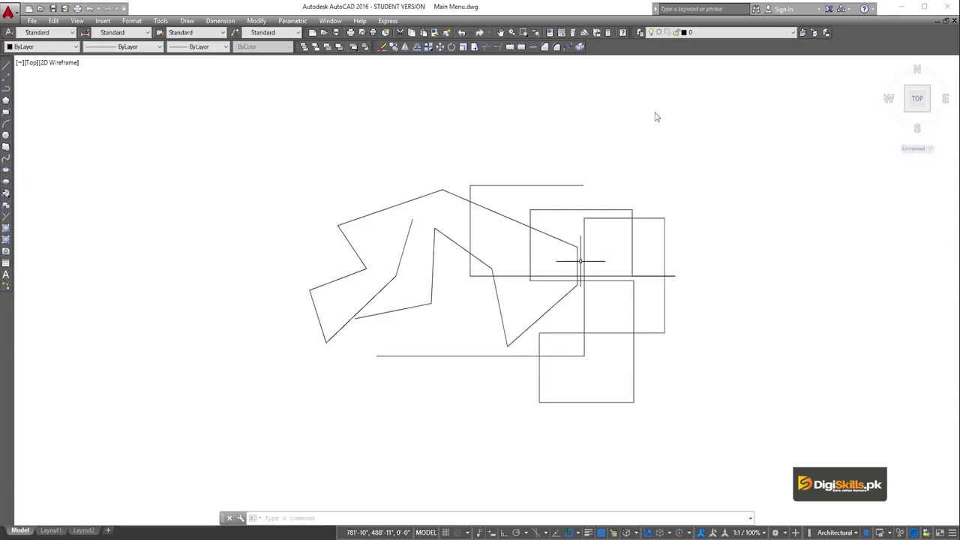
Erase all the existing lines from the drawing, including the leftover horizontal segment
{"action": "left_click", "coordinate": [718, 149]}
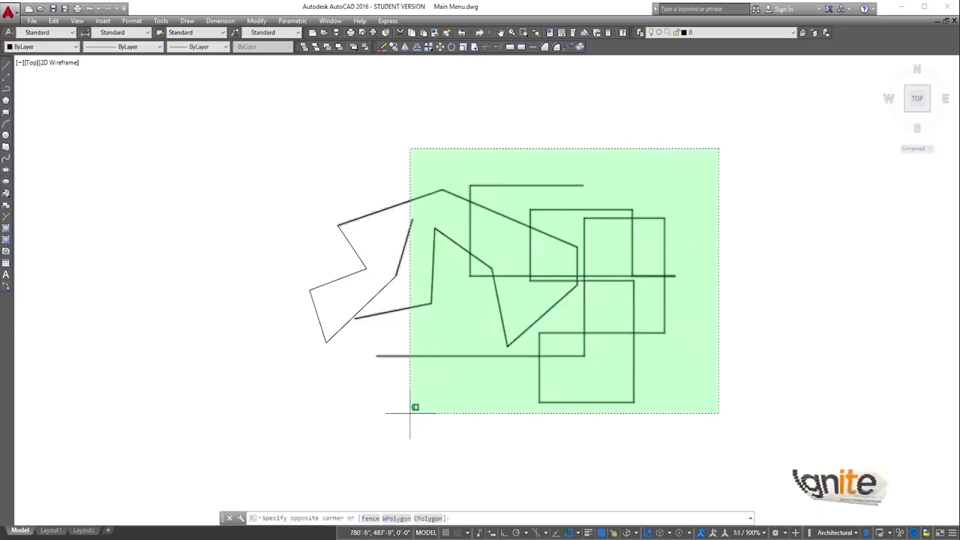
{"action": "left_click", "coordinate": [305, 399]}
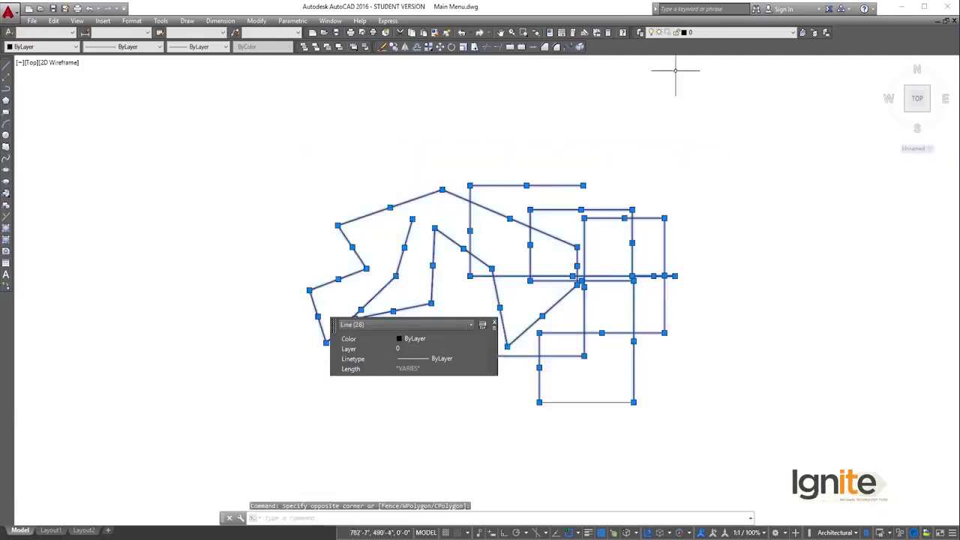
{"action": "key", "text": "Delete"}
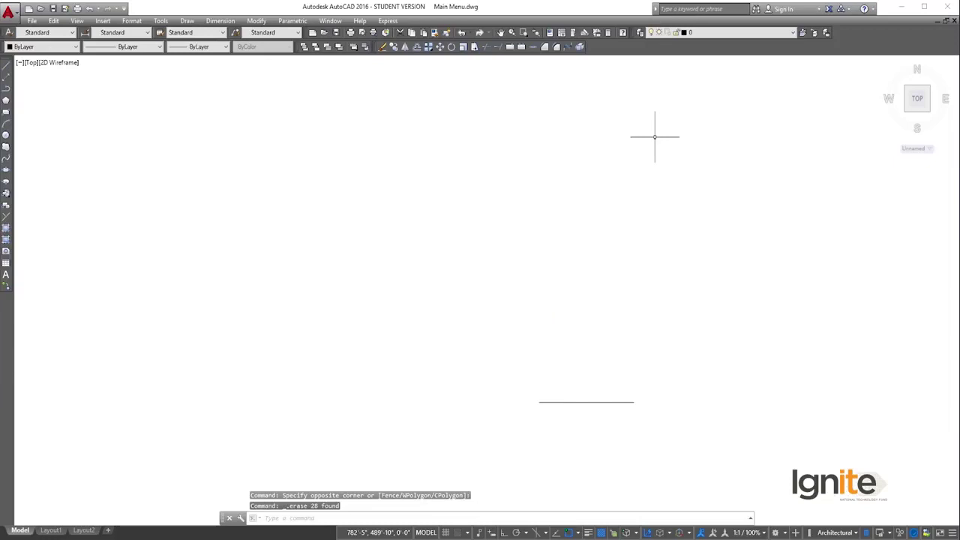
{"action": "left_click", "coordinate": [652, 366]}
{"action": "left_click", "coordinate": [576, 416]}
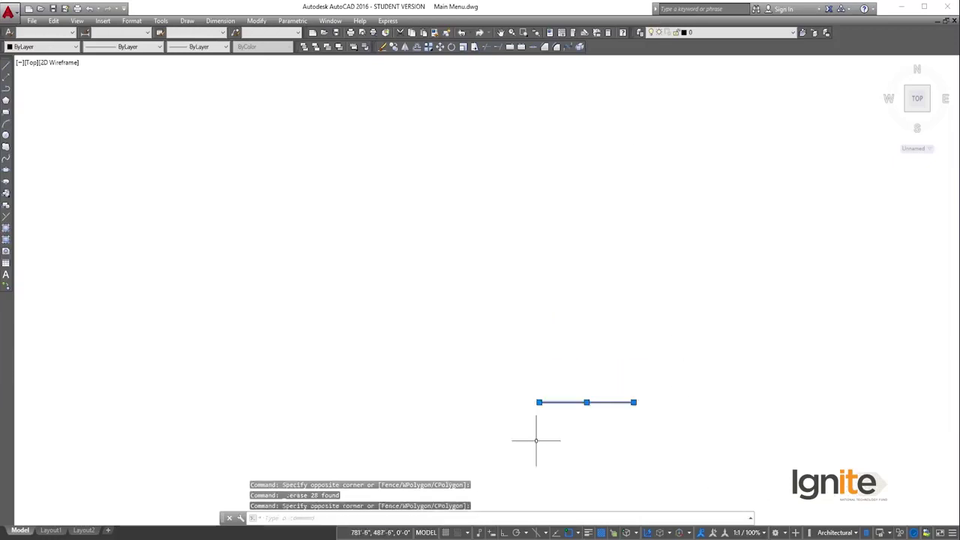
{"action": "key", "text": "Delete"}
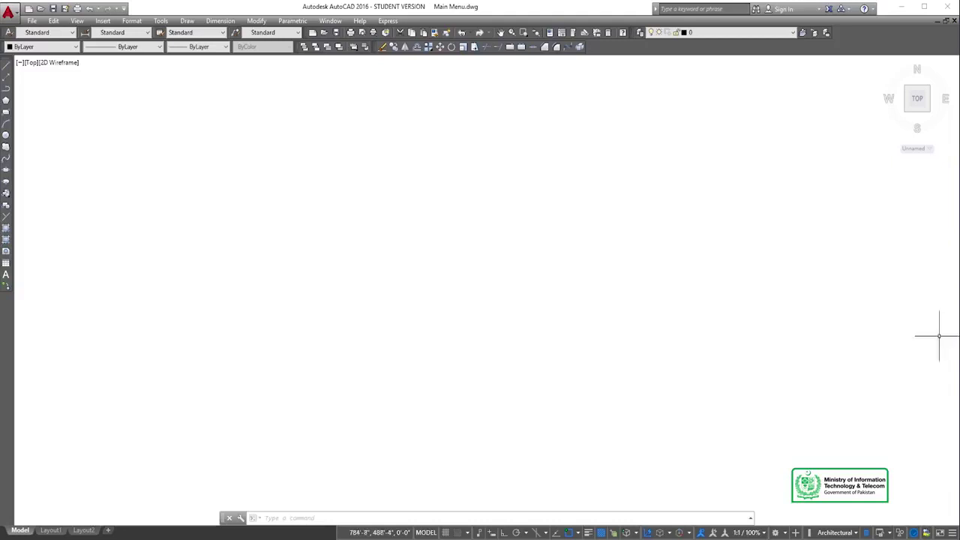
{"action": "type", "text": "l"}
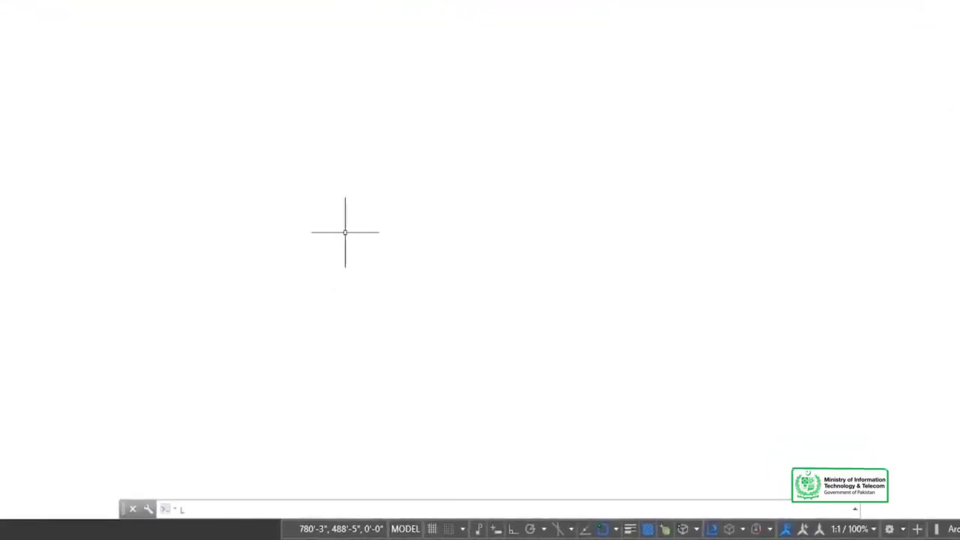
{"action": "key", "text": "Return"}
{"action": "type", "text": "\\"}
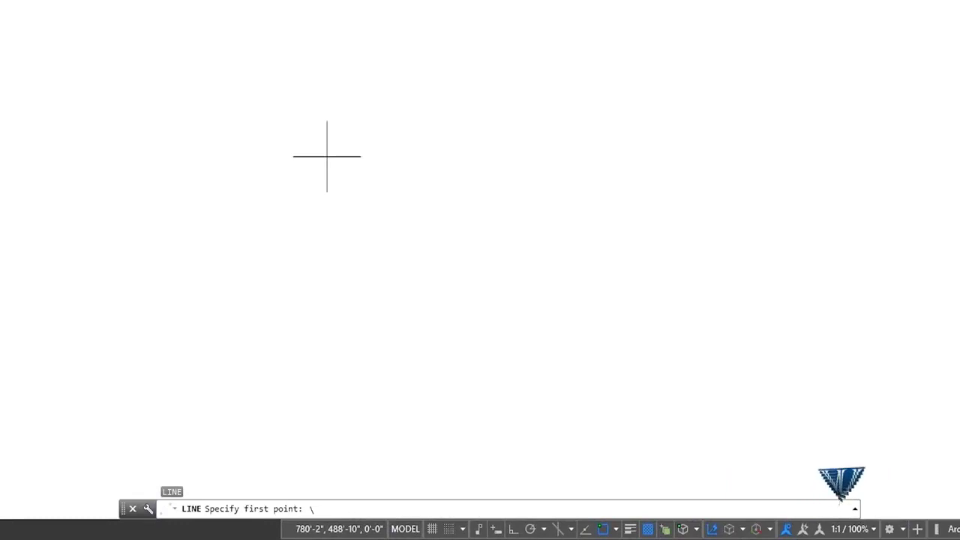
{"action": "key", "text": "Escape"}
{"action": "key", "text": "Escape"}
Draw a horizontal line about 2'-11" long with Ortho mode turned on
{"action": "type", "text": "l"}
{"action": "key", "text": "Return"}
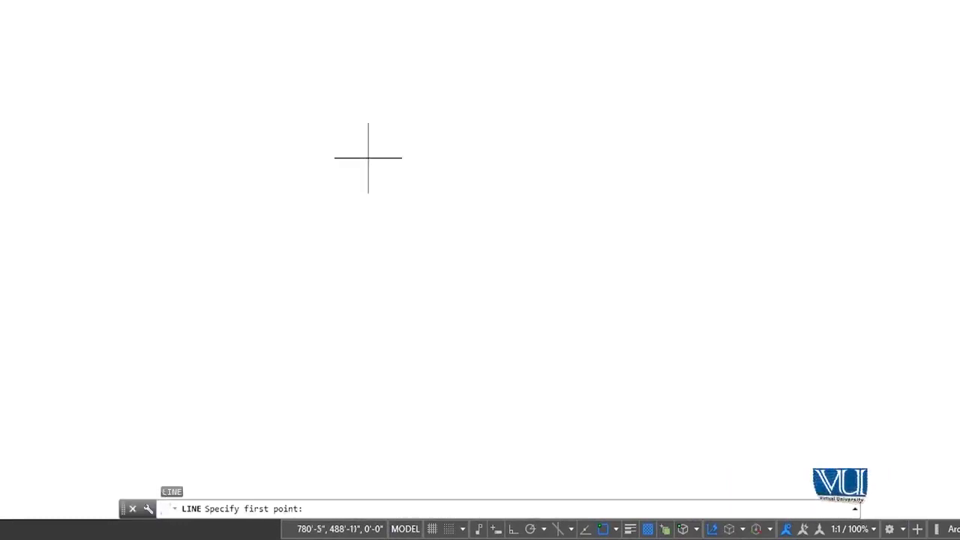
{"action": "left_click", "coordinate": [163, 217]}
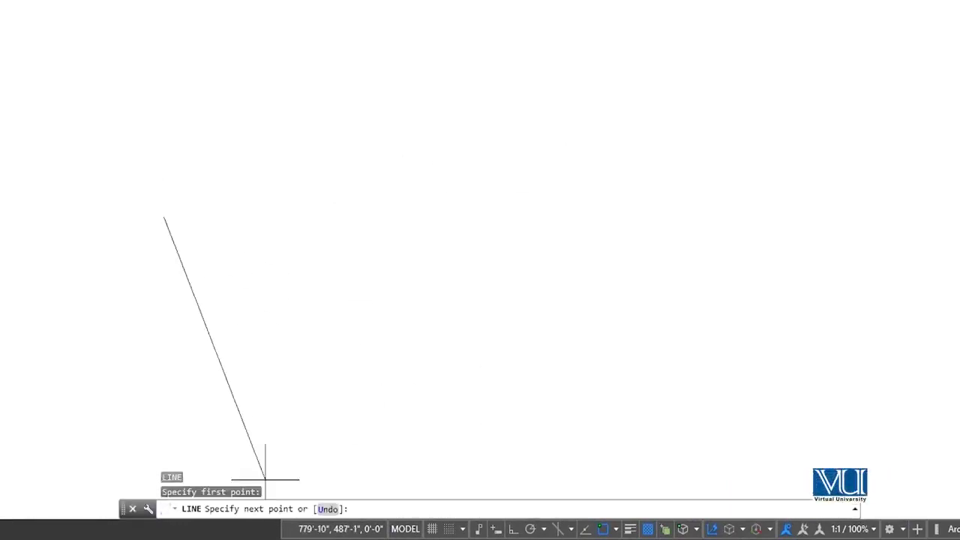
{"action": "left_click", "coordinate": [515, 530]}
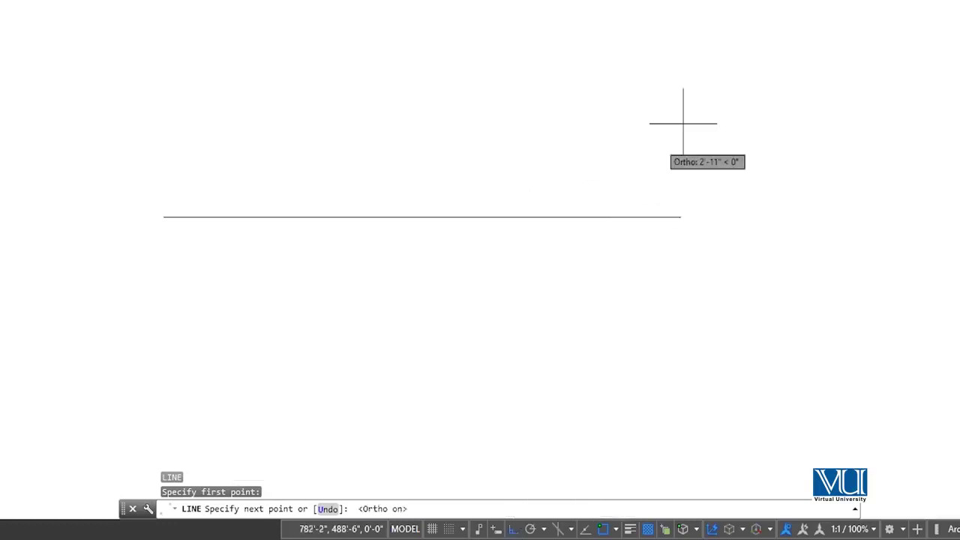
{"action": "left_click", "coordinate": [677, 170]}
{"action": "key", "text": "Escape"}
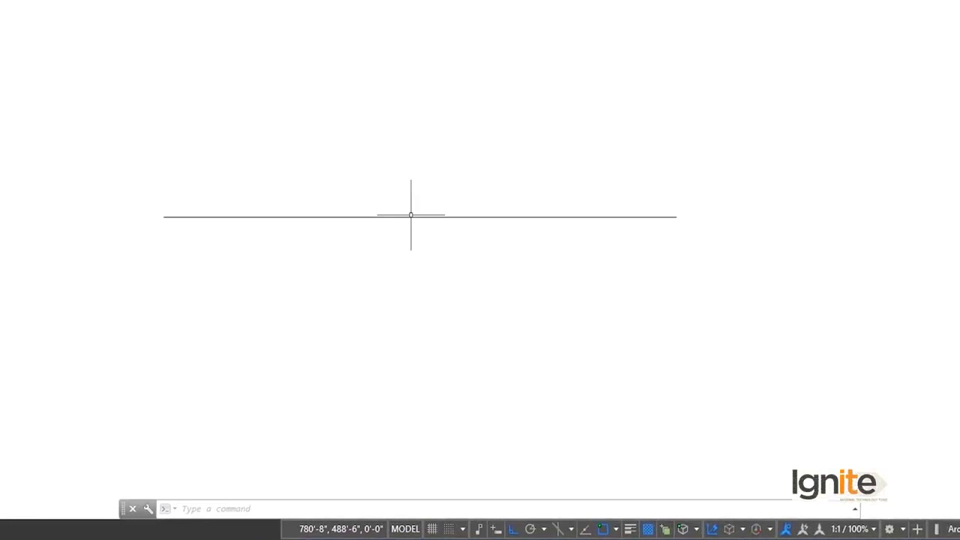
Review the polar tracking and object snap settings and try to enable the Midpoint object snap
{"action": "type", "text": "L"}
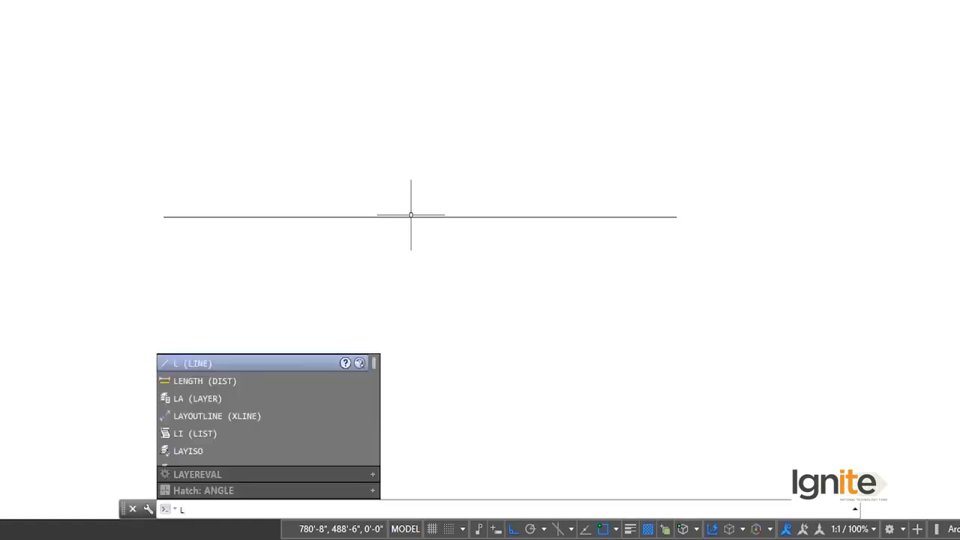
{"action": "key", "text": "Return"}
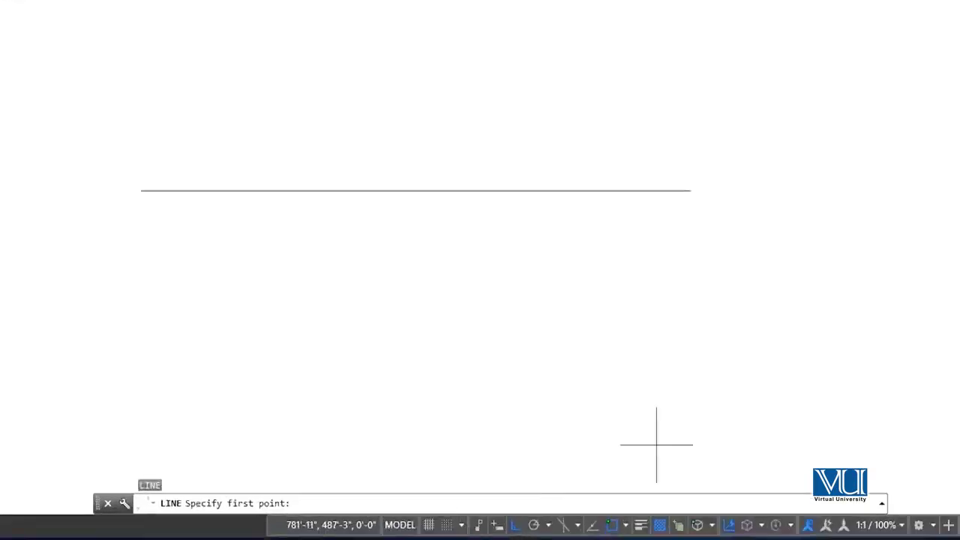
{"action": "left_click", "coordinate": [461, 526]}
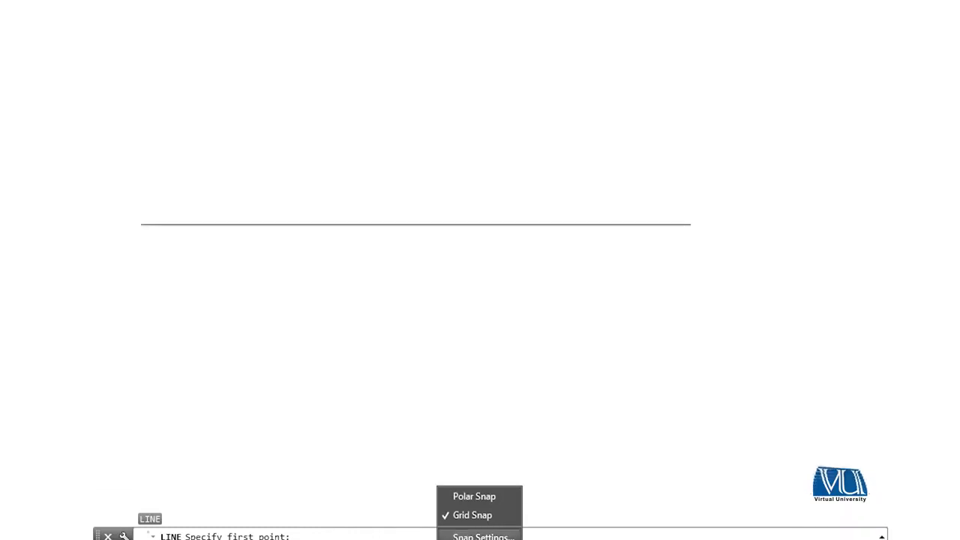
{"action": "left_click", "coordinate": [480, 536]}
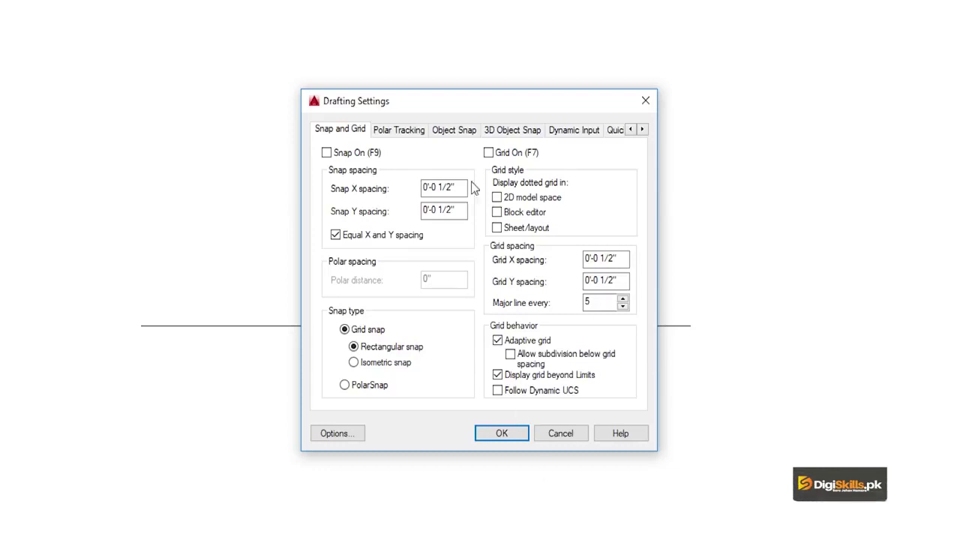
{"action": "left_click", "coordinate": [454, 132]}
{"action": "left_click", "coordinate": [409, 132]}
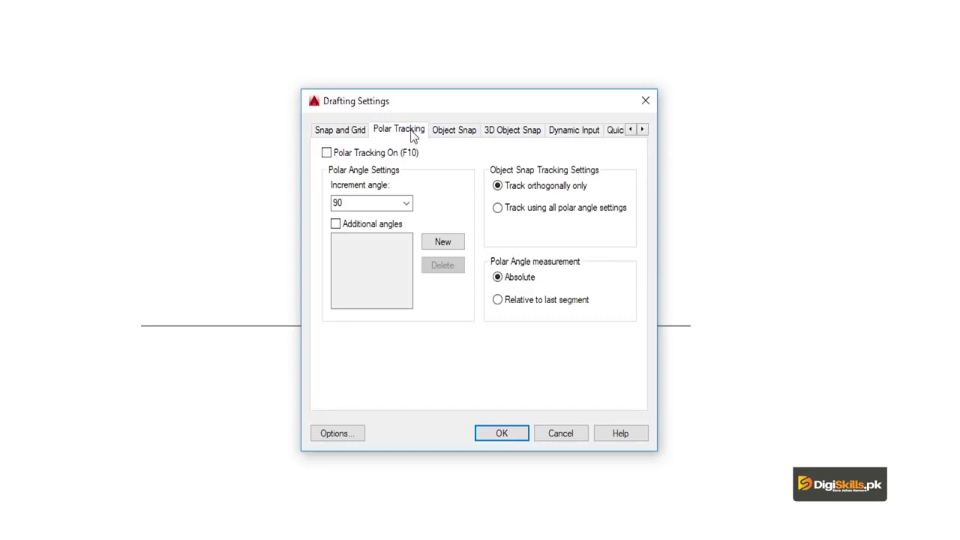
{"action": "left_click", "coordinate": [447, 133]}
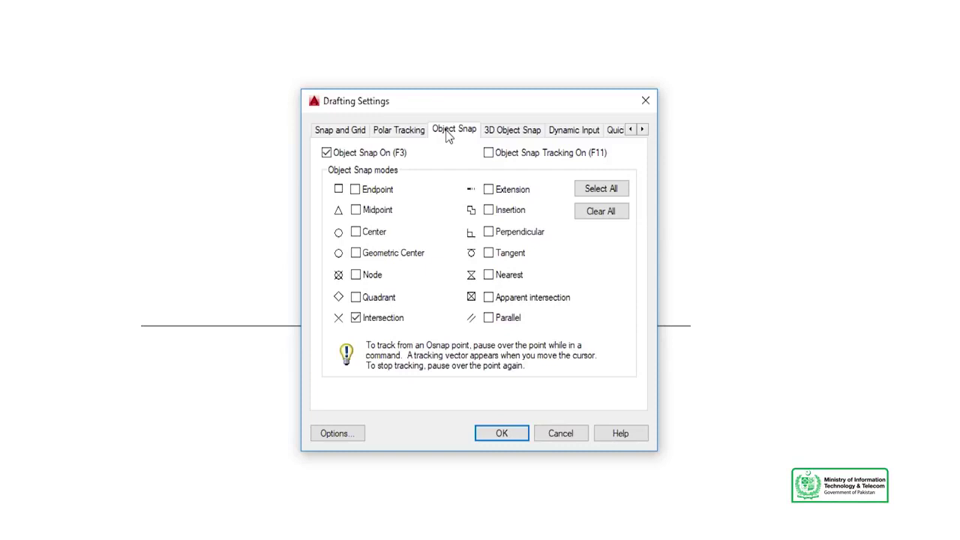
{"action": "left_click", "coordinate": [356, 210]}
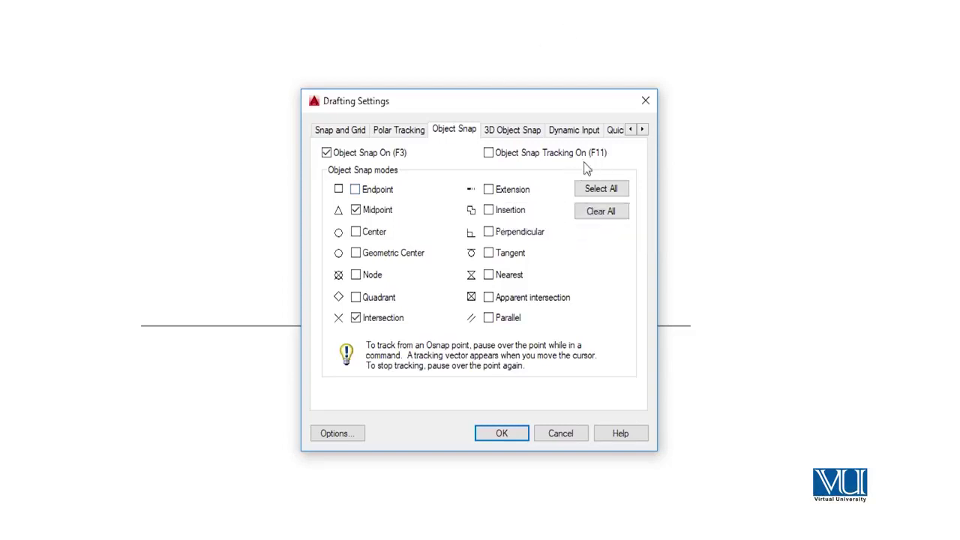
{"action": "left_click", "coordinate": [650, 103]}
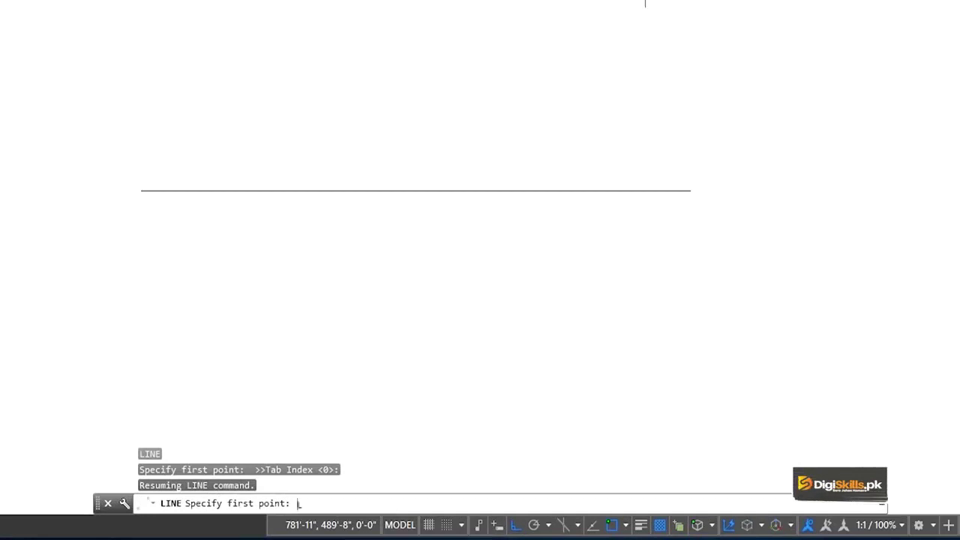
{"action": "key", "text": "Return"}
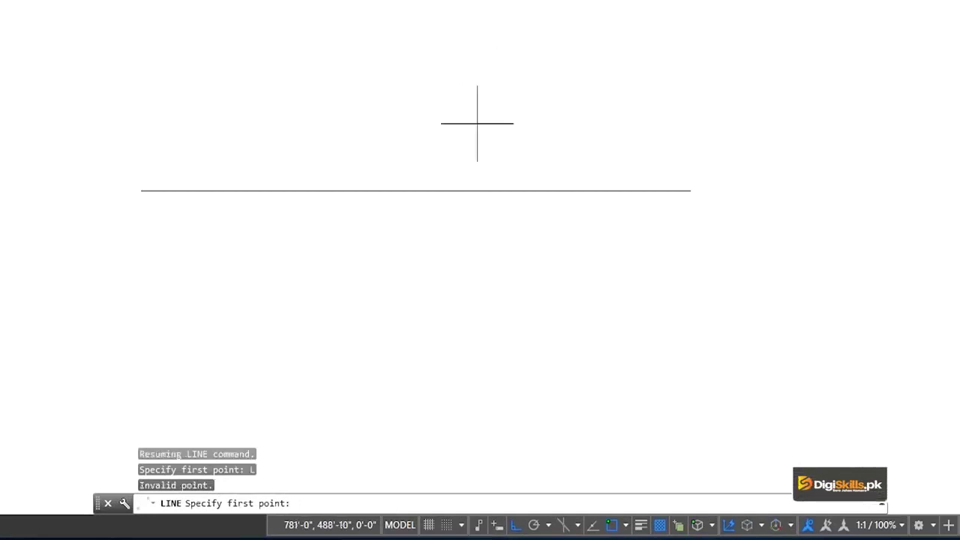
{"action": "key", "text": "Escape"}
{"action": "type", "text": "l"}
{"action": "key", "text": "Return"}
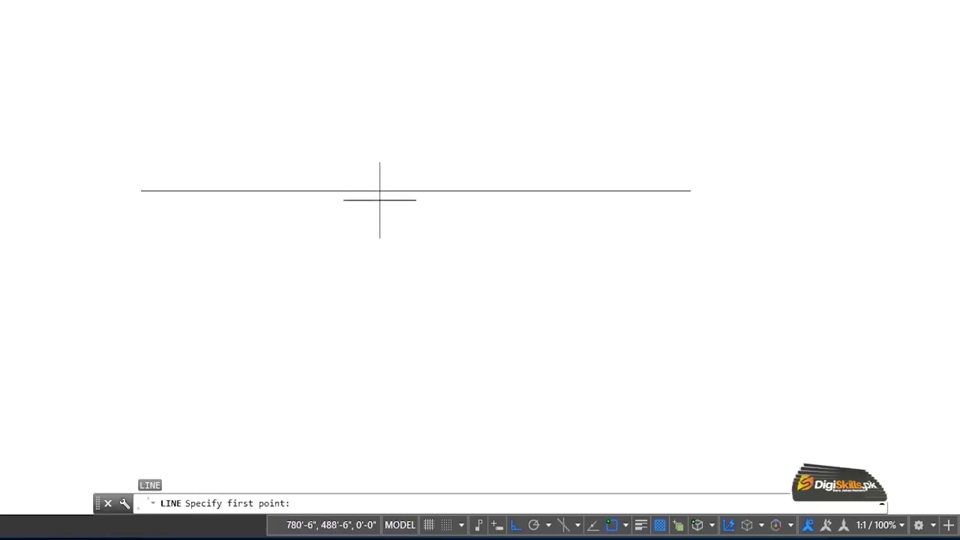
{"action": "key", "text": "Escape"}
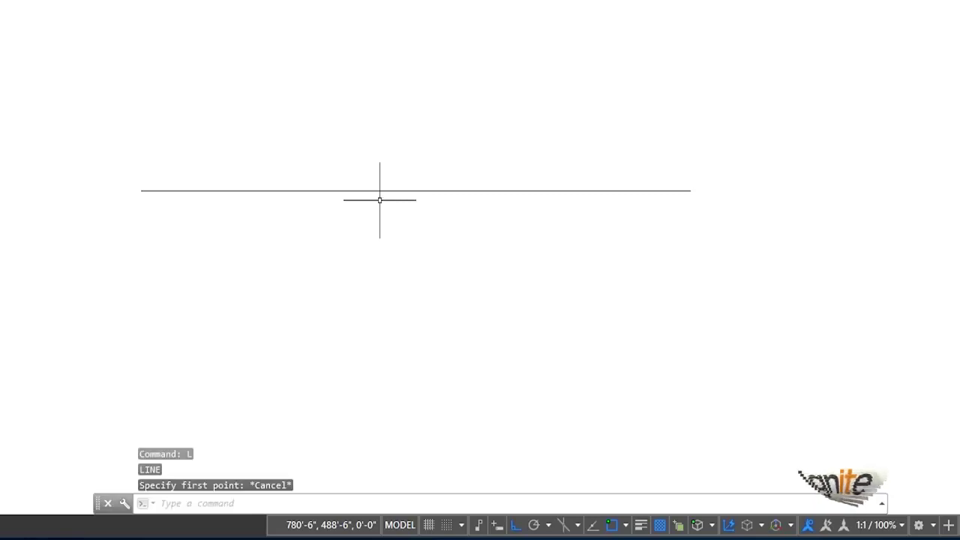
{"action": "key", "text": "Escape"}
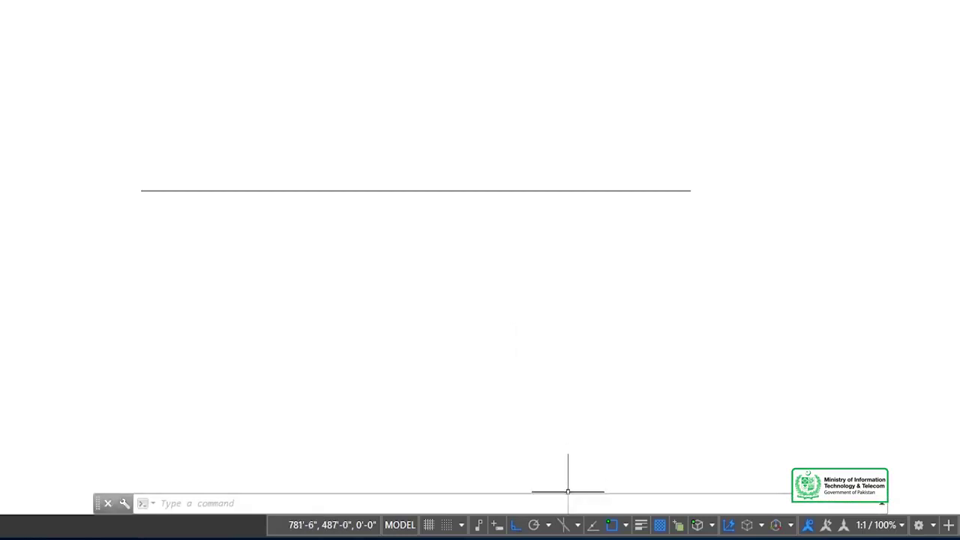
Enable the Midpoint object snap mode in the drafting settings and apply the change
{"action": "left_click", "coordinate": [461, 524]}
{"action": "left_click", "coordinate": [480, 503]}
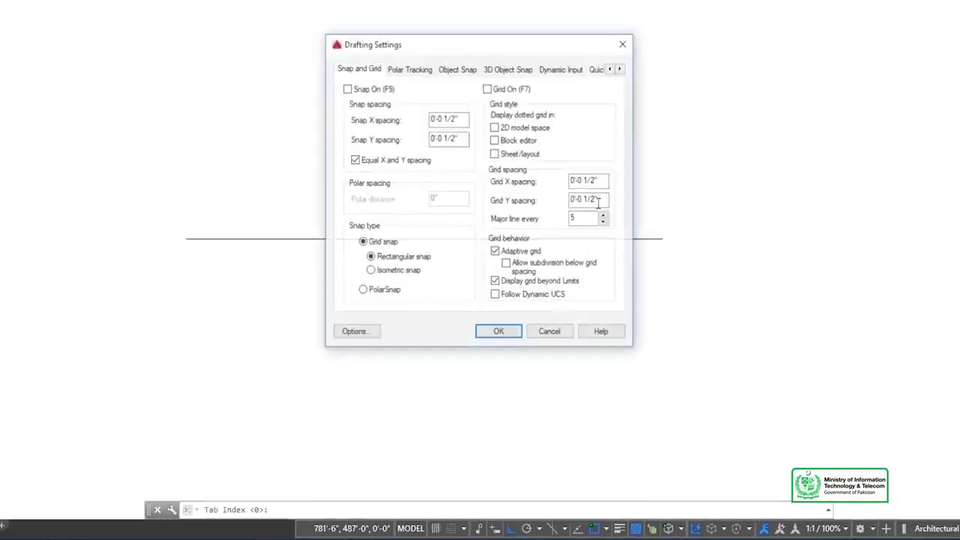
{"action": "left_click", "coordinate": [459, 69]}
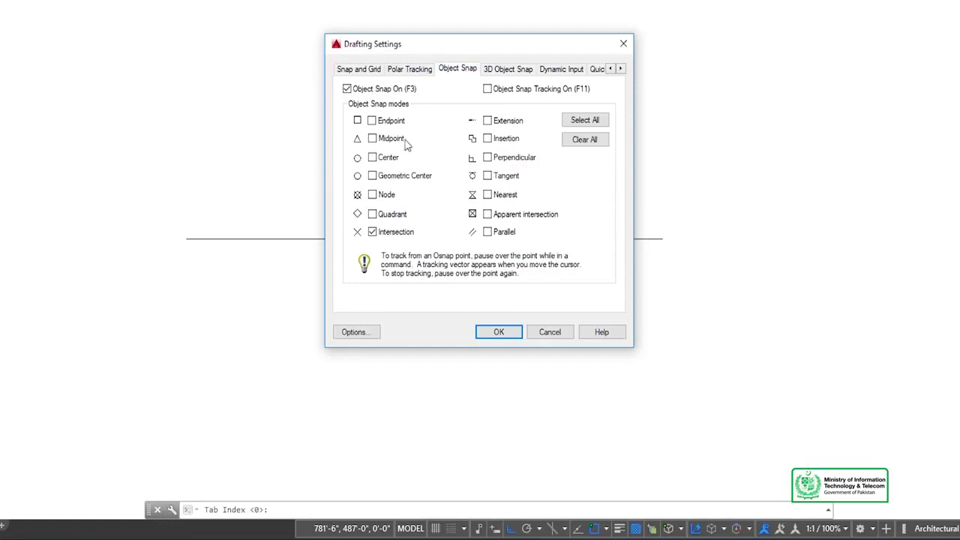
{"action": "left_click", "coordinate": [372, 139]}
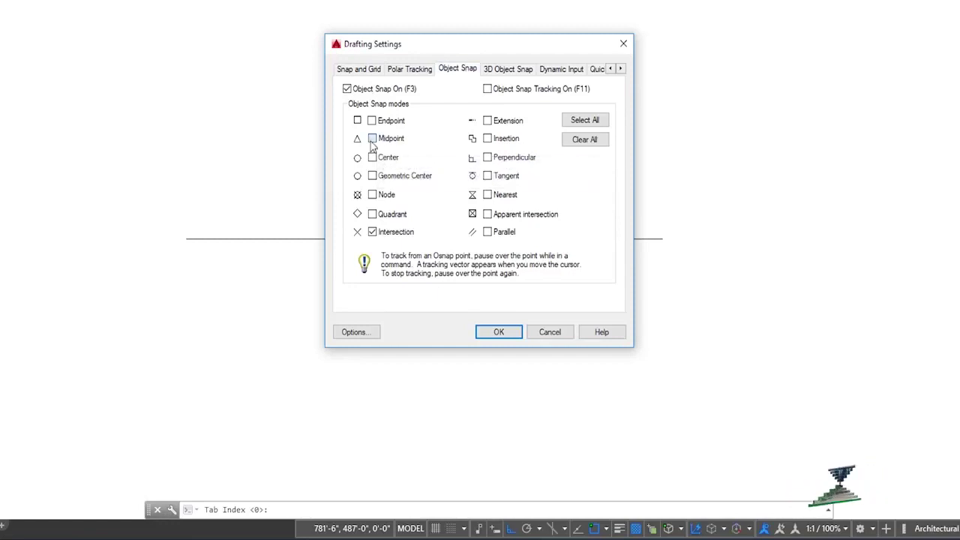
{"action": "left_click", "coordinate": [498, 332]}
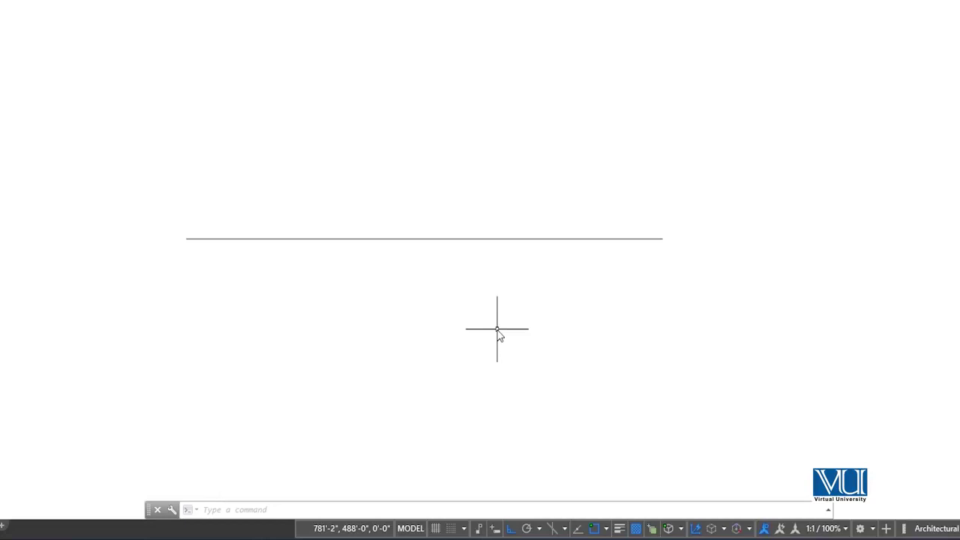
Draw vertical line segments above and below the horizontal line through its midpoint, and turn Ortho mode off
{"action": "type", "text": "L"}
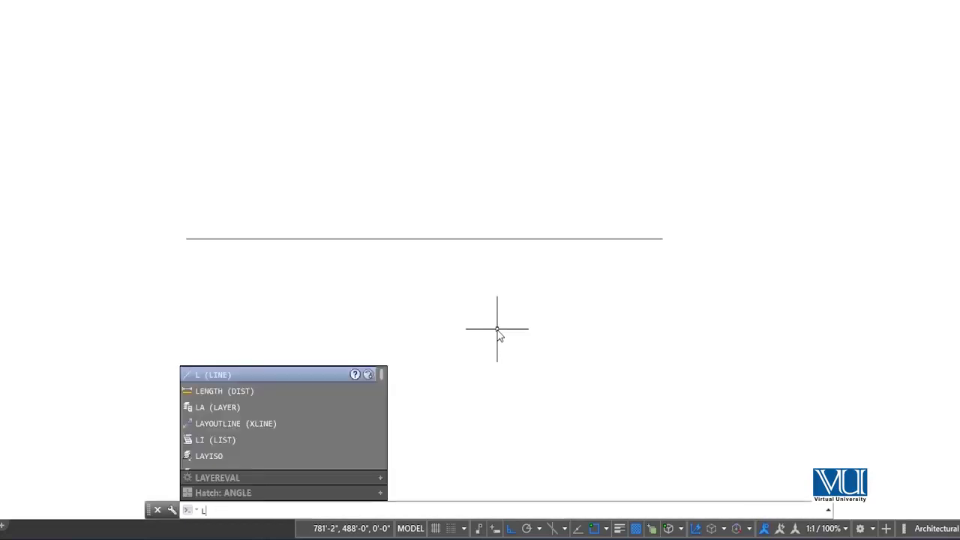
{"action": "key", "text": "Return"}
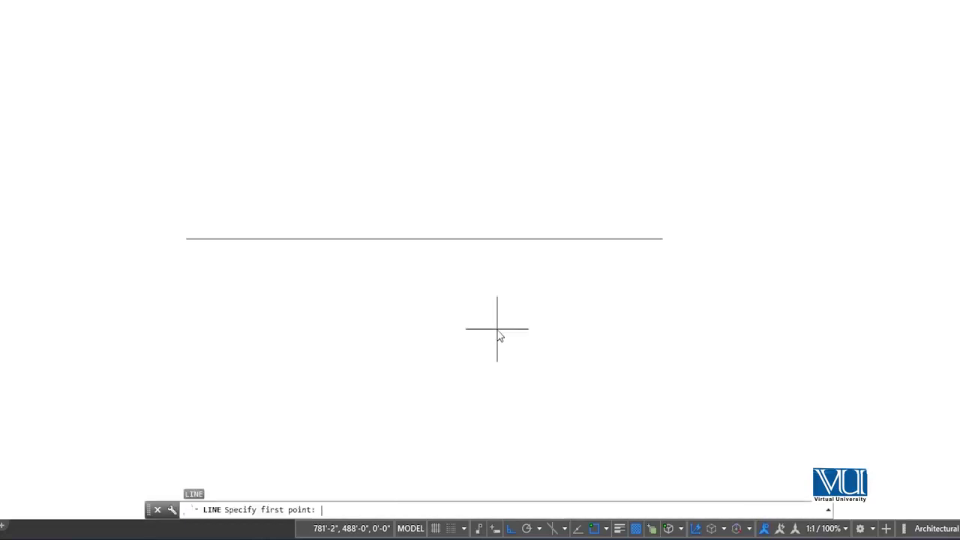
{"action": "left_click", "coordinate": [424, 239]}
{"action": "left_click", "coordinate": [441, 0]}
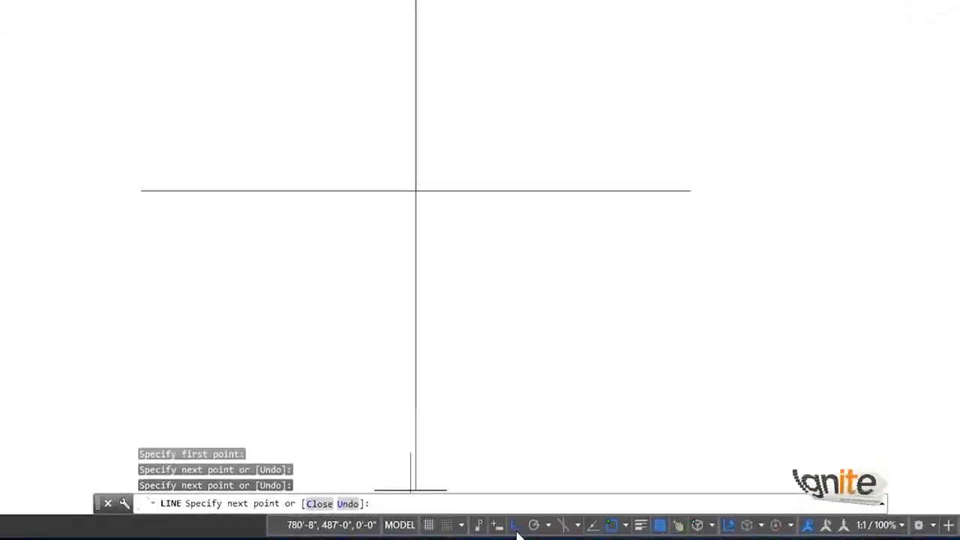
{"action": "left_click", "coordinate": [515, 526]}
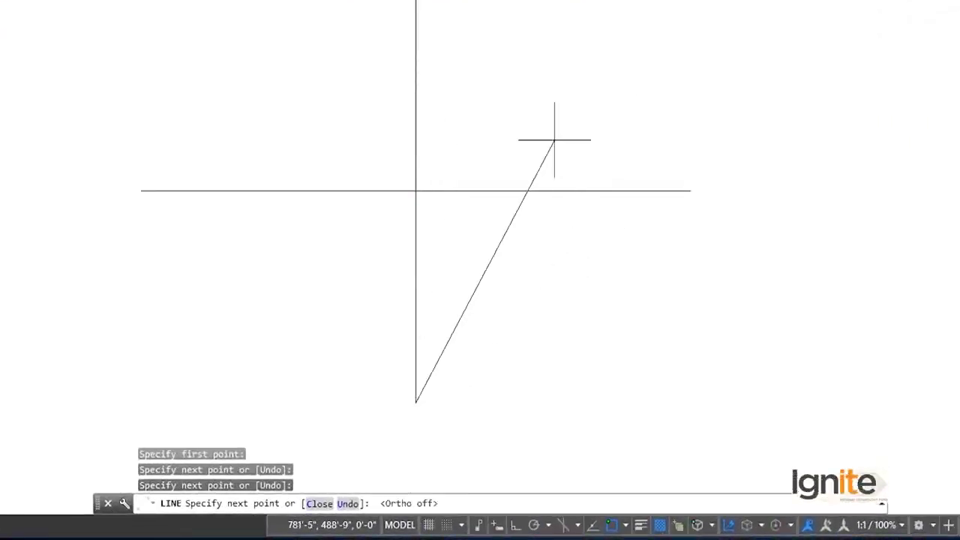
{"action": "key", "text": "Escape"}
Draw sloping lines from the horizontal line's midpoint toward the upper right, upper left and lower left, ending the last with a short bend
{"action": "type", "text": "L"}
{"action": "key", "text": "Return"}
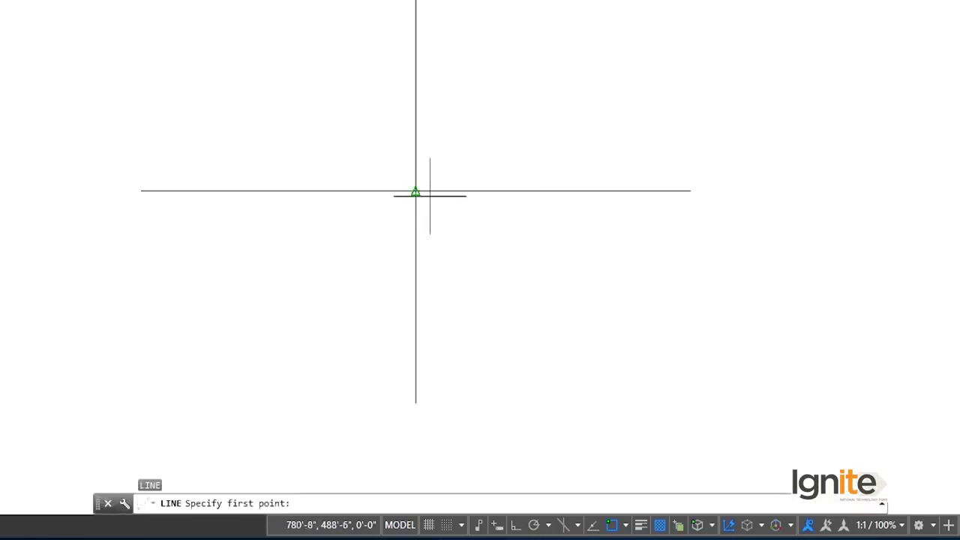
{"action": "left_click", "coordinate": [416, 193]}
{"action": "left_click", "coordinate": [567, 148]}
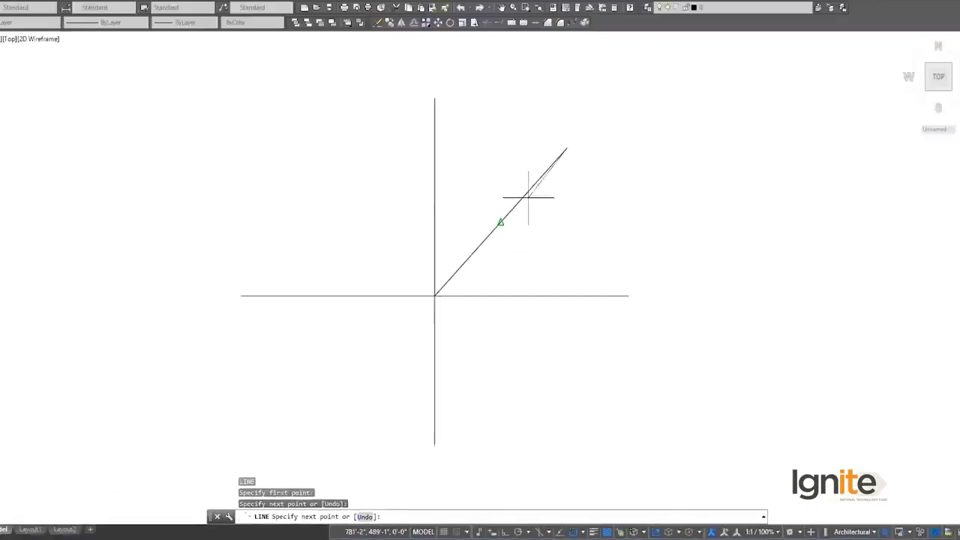
{"action": "left_click", "coordinate": [415, 191]}
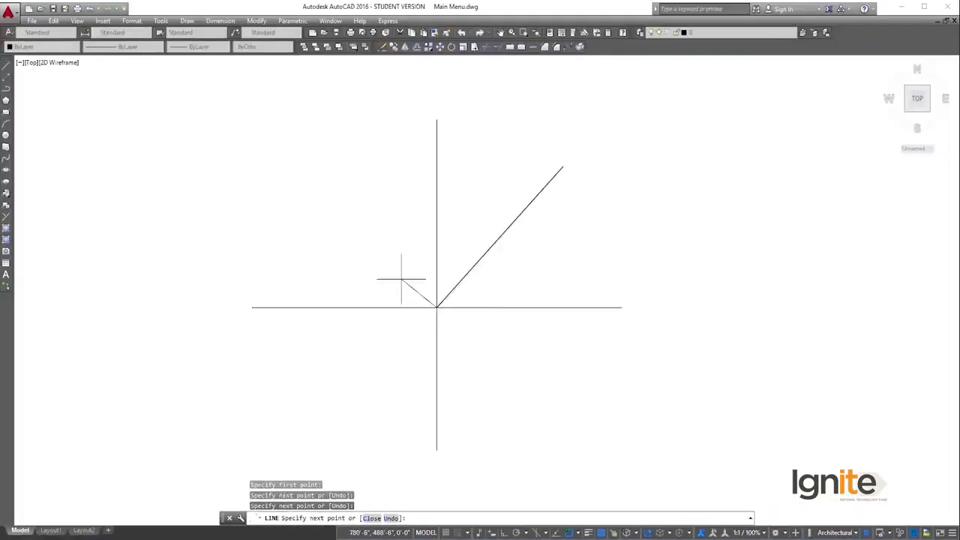
{"action": "left_click", "coordinate": [319, 221]}
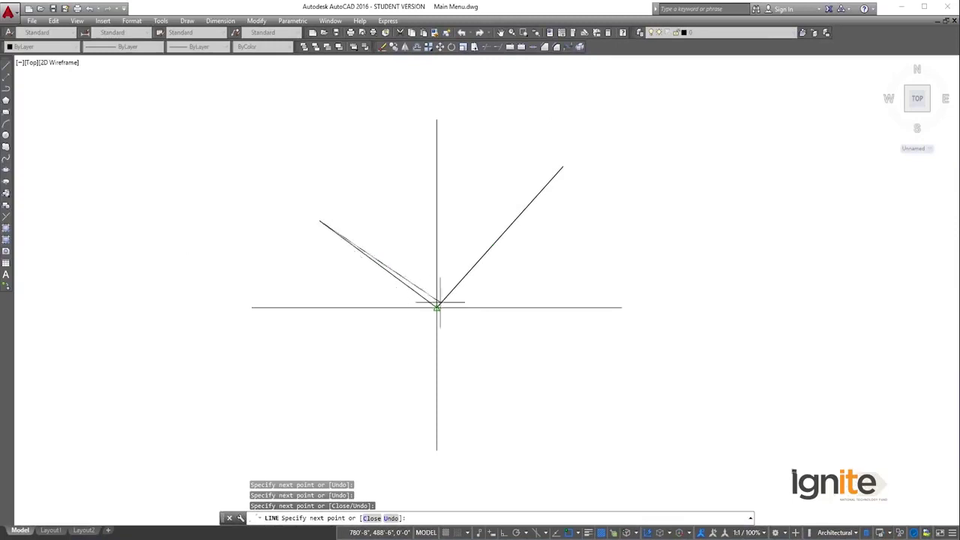
{"action": "left_click", "coordinate": [436, 307]}
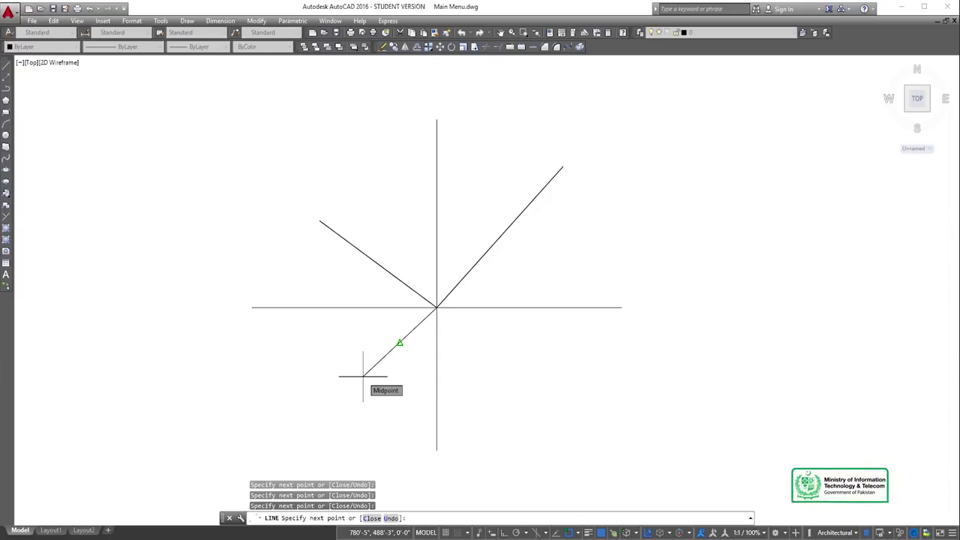
{"action": "left_click", "coordinate": [363, 376]}
{"action": "left_click", "coordinate": [348, 397]}
{"action": "key", "text": "Escape"}
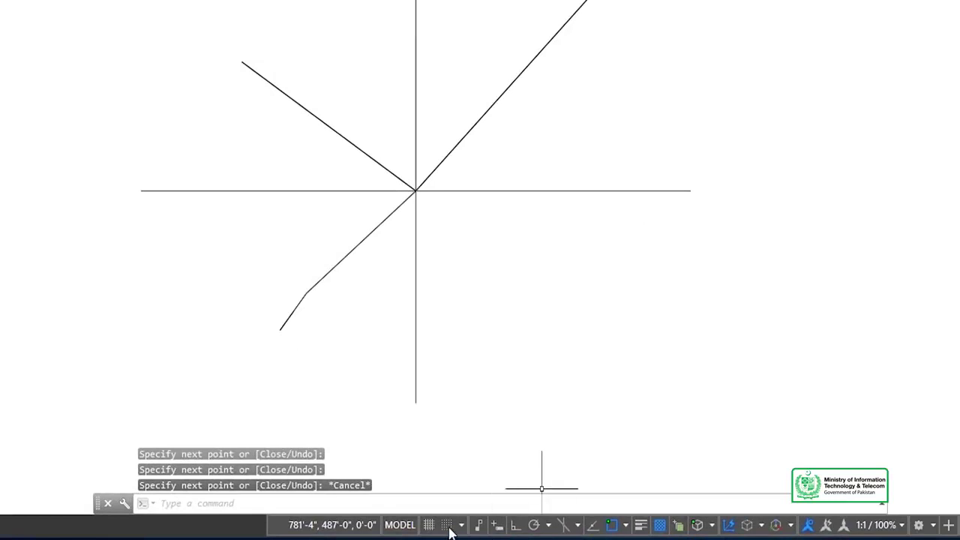
Enable the Endpoint and Center object snap modes in the drafting settings and apply the change
{"action": "left_click", "coordinate": [462, 525]}
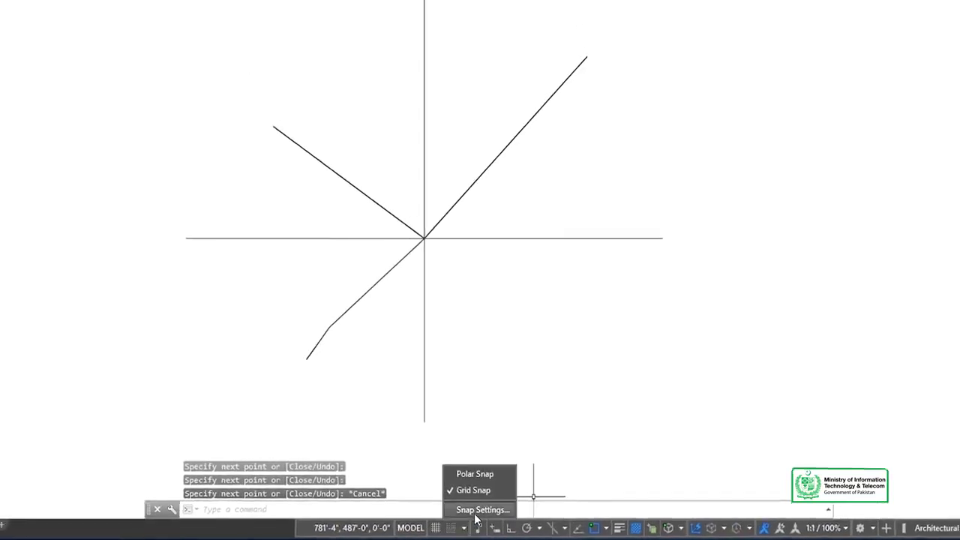
{"action": "left_click", "coordinate": [475, 511]}
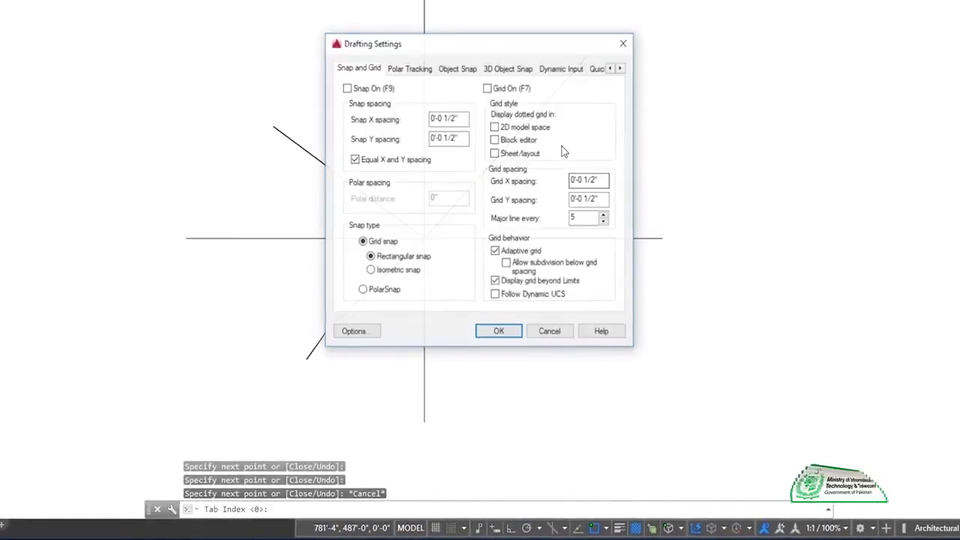
{"action": "left_click", "coordinate": [458, 68]}
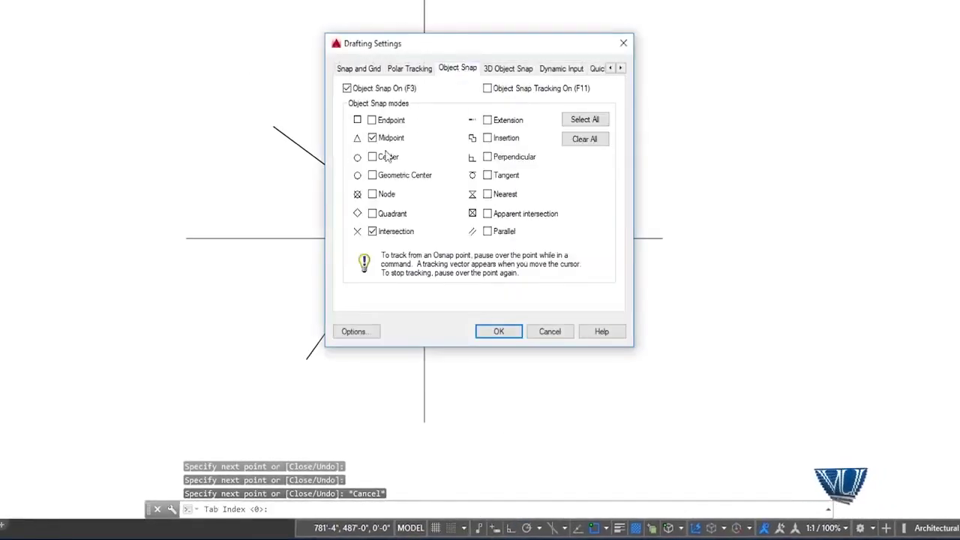
{"action": "left_click", "coordinate": [384, 122]}
{"action": "left_click", "coordinate": [386, 159]}
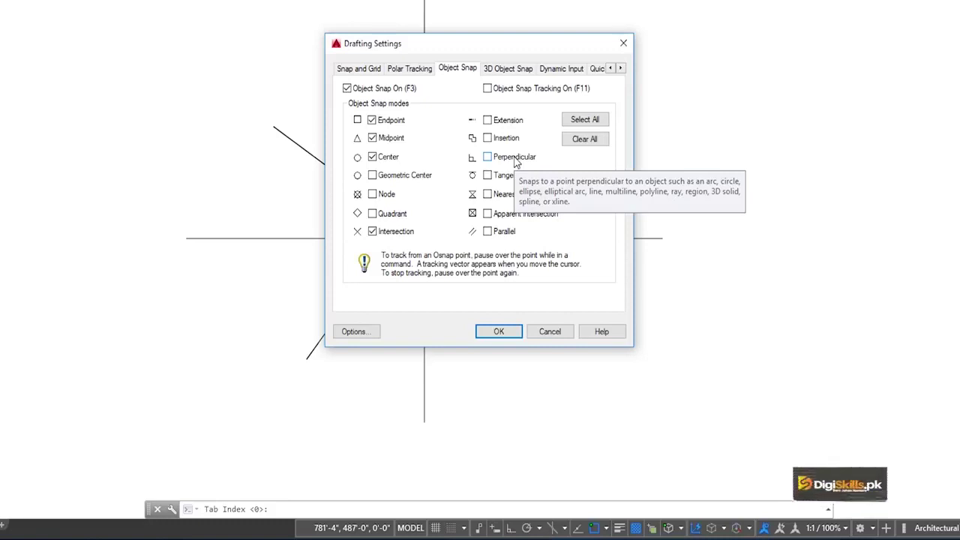
{"action": "left_click", "coordinate": [495, 331]}
Draw an irregular chain of eight connected sloping lines starting from the horizontal line's right endpoint
{"action": "type", "text": "l"}
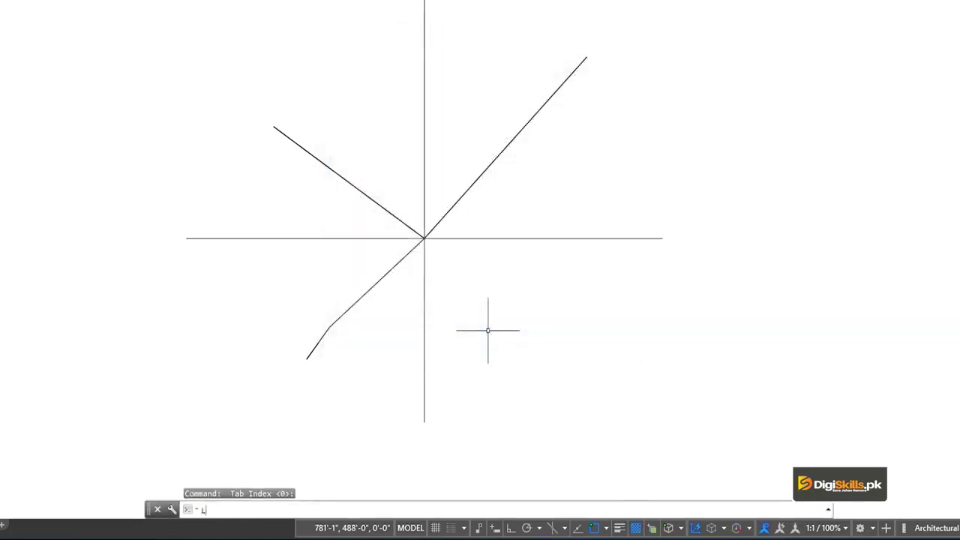
{"action": "key", "text": "Return"}
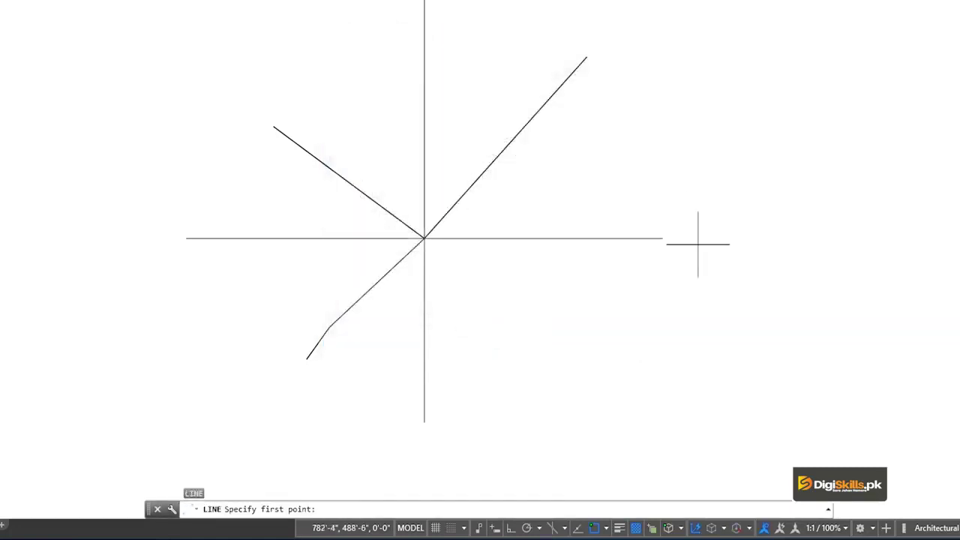
{"action": "left_click", "coordinate": [662, 238]}
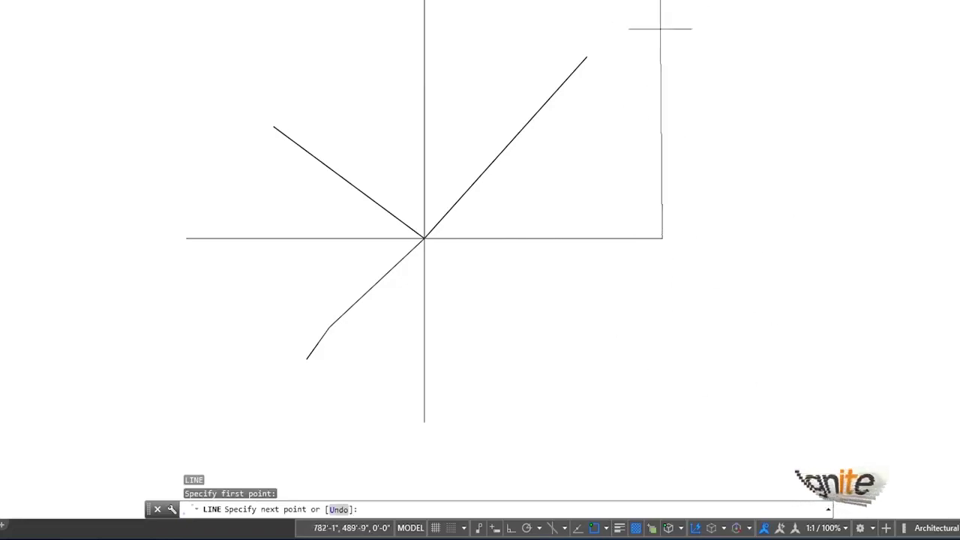
{"action": "left_click", "coordinate": [682, 93]}
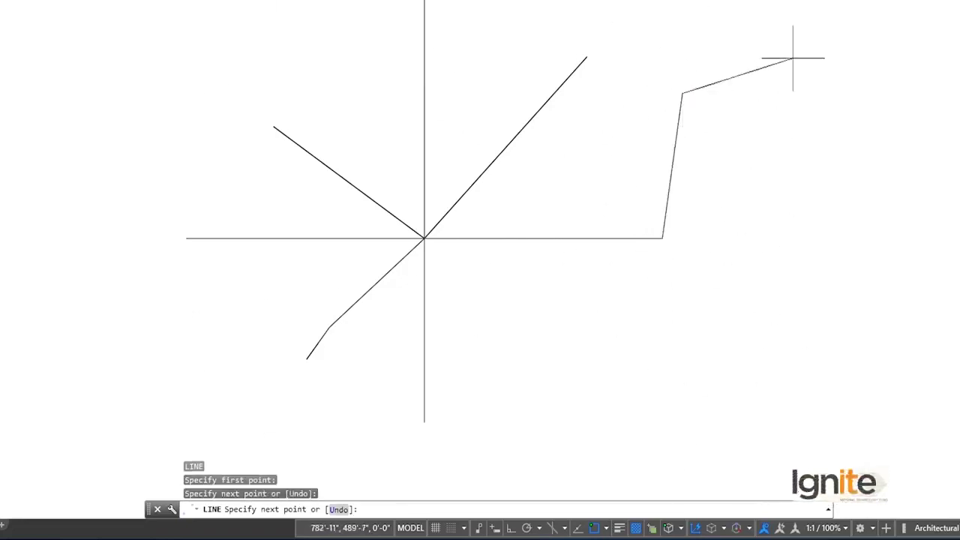
{"action": "left_click", "coordinate": [800, 52]}
{"action": "left_click", "coordinate": [890, 259]}
{"action": "left_click", "coordinate": [730, 335]}
{"action": "left_click", "coordinate": [602, 361]}
{"action": "left_click", "coordinate": [581, 438]}
{"action": "left_click", "coordinate": [749, 404]}
{"action": "left_click", "coordinate": [834, 425]}
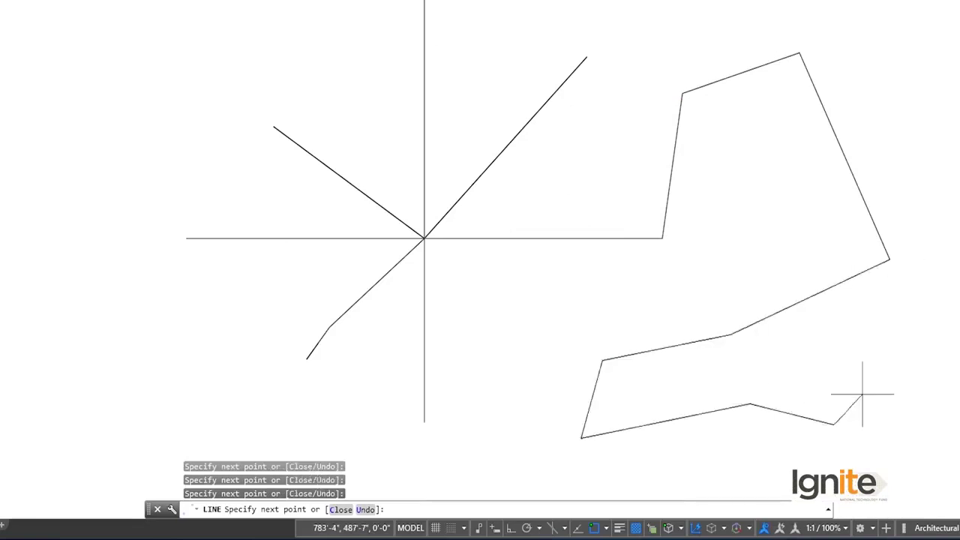
{"action": "key", "text": "Escape"}
Review the object snap modes in the drafting settings and close them without changes
{"action": "left_click", "coordinate": [465, 528]}
{"action": "left_click", "coordinate": [480, 508]}
{"action": "left_click", "coordinate": [466, 69]}
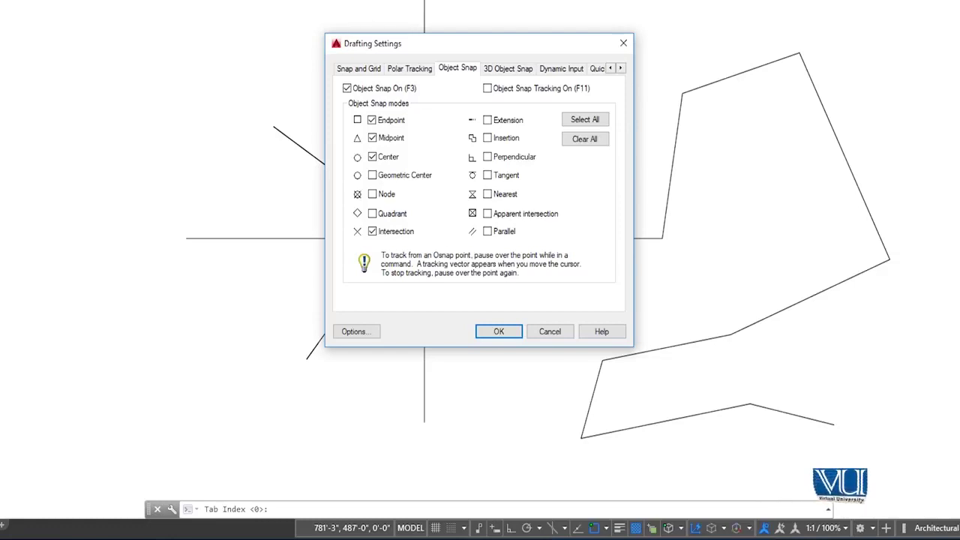
{"action": "left_click", "coordinate": [625, 45]}
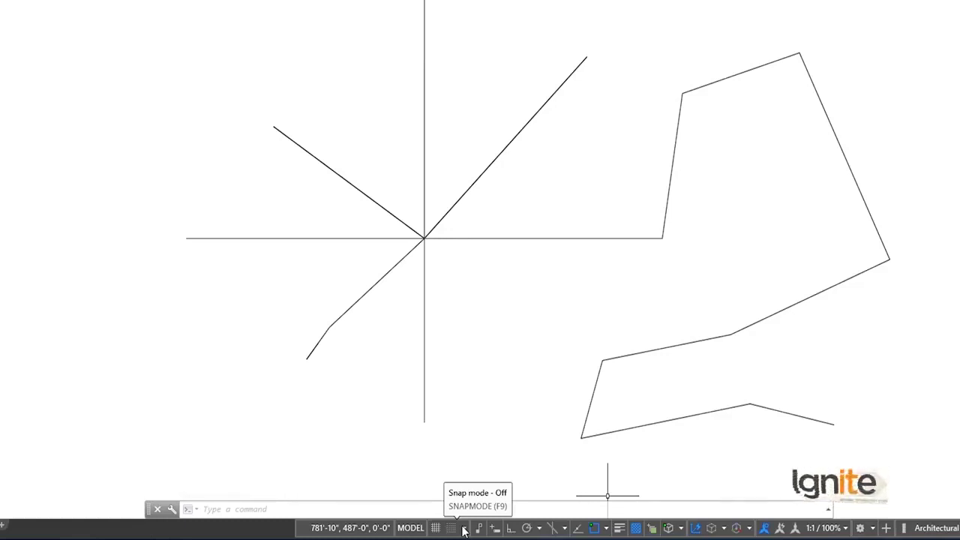
Turn Ortho mode on and draw a stepped chain of horizontal and vertical lines beside the star-shaped lines, its upper segment about 1'-6" long
{"action": "left_click", "coordinate": [511, 527]}
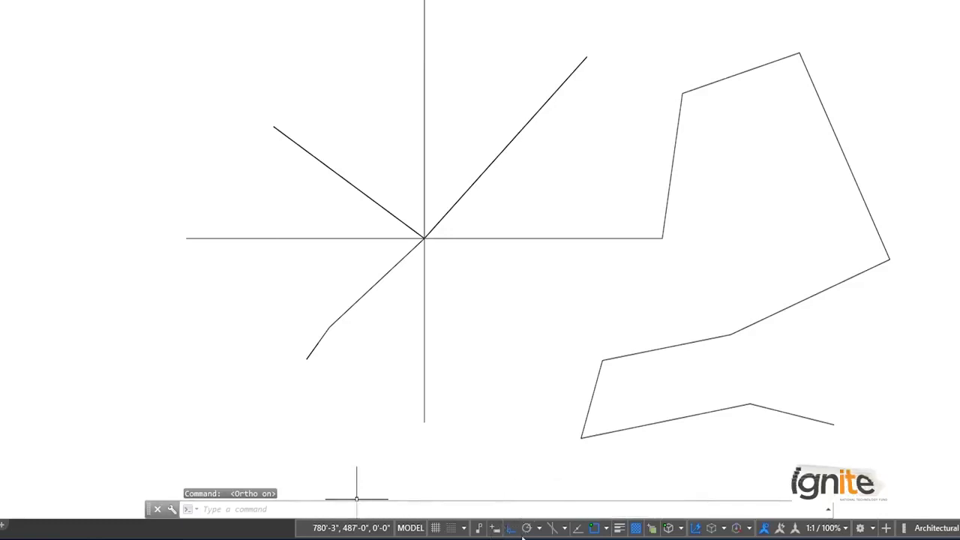
{"action": "type", "text": "L"}
{"action": "key", "text": "Return"}
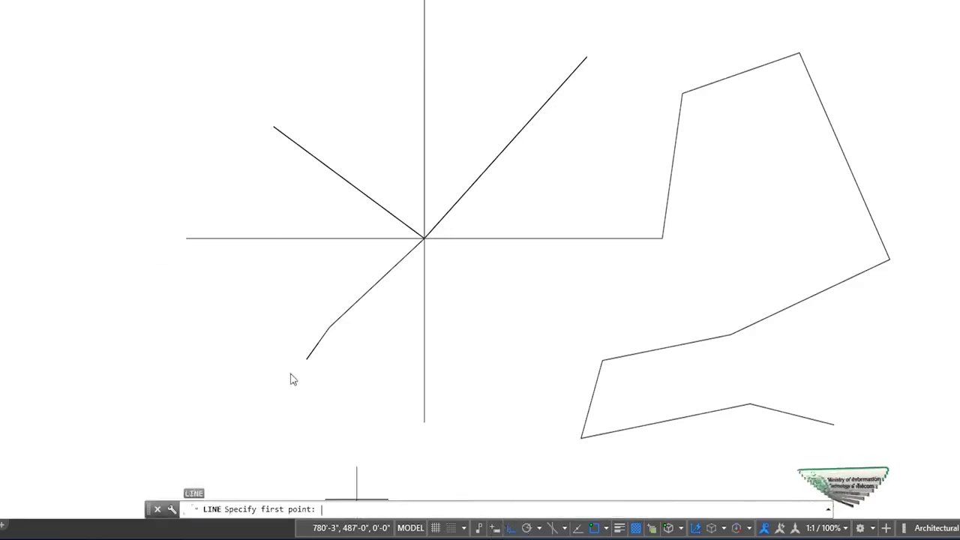
{"action": "left_click", "coordinate": [1, 224]}
{"action": "left_click", "coordinate": [32, 24]}
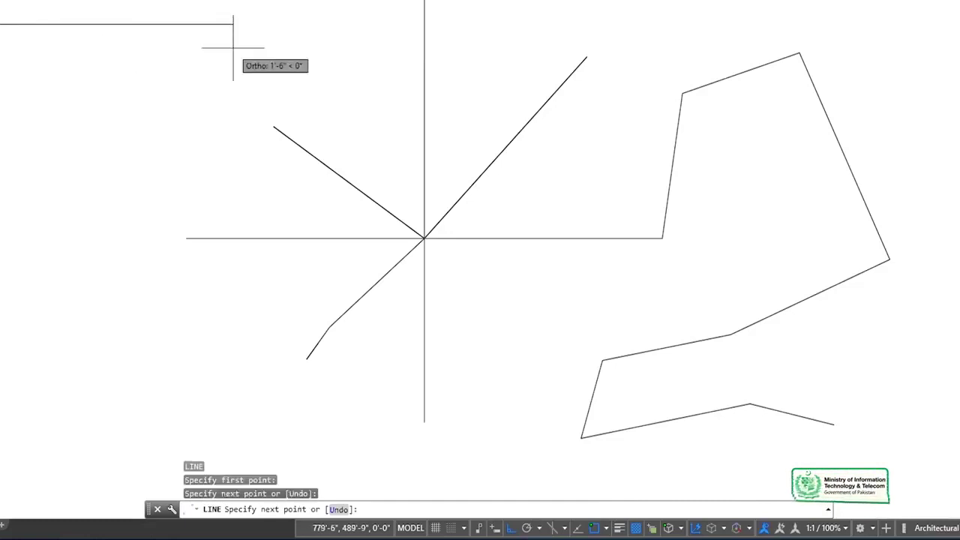
{"action": "left_click", "coordinate": [233, 52]}
{"action": "left_click", "coordinate": [210, 183]}
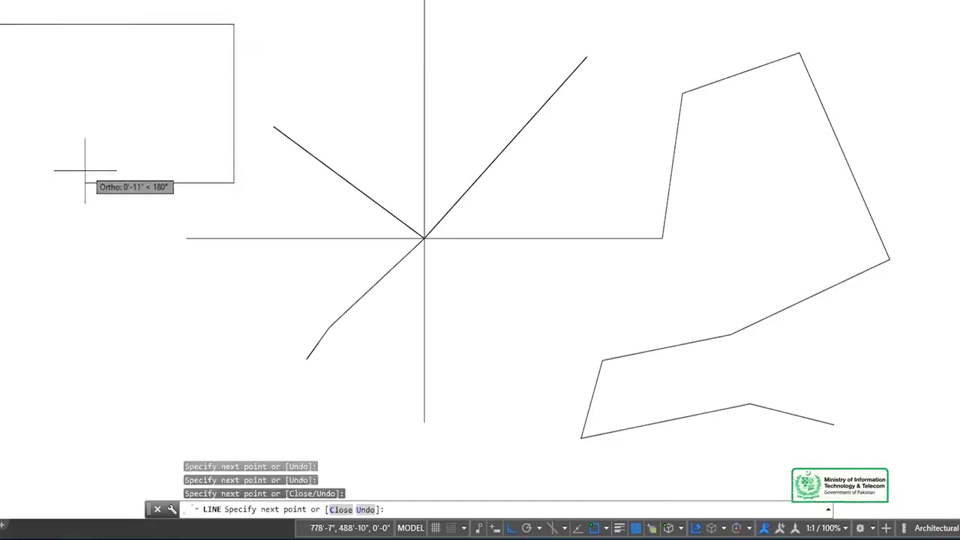
{"action": "left_click", "coordinate": [85, 165]}
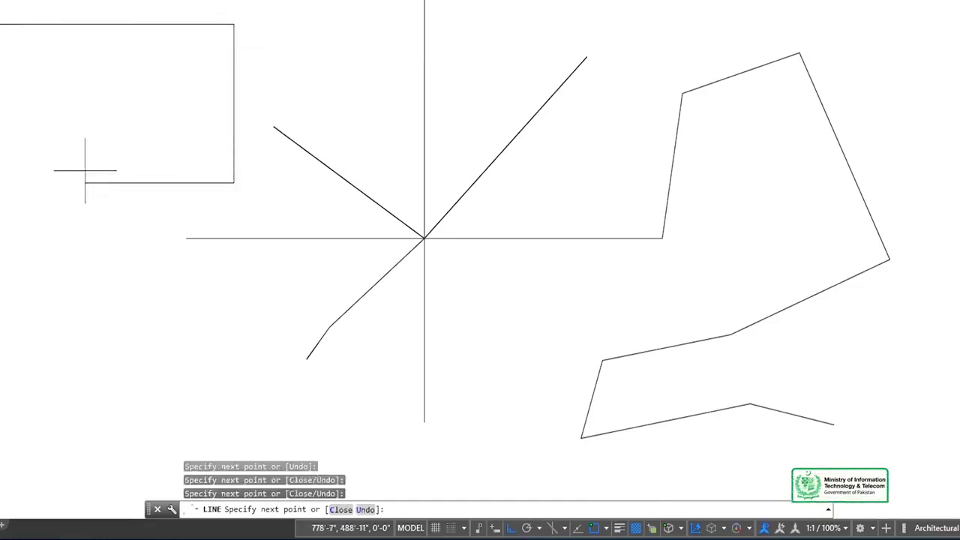
{"action": "left_click", "coordinate": [79, 294]}
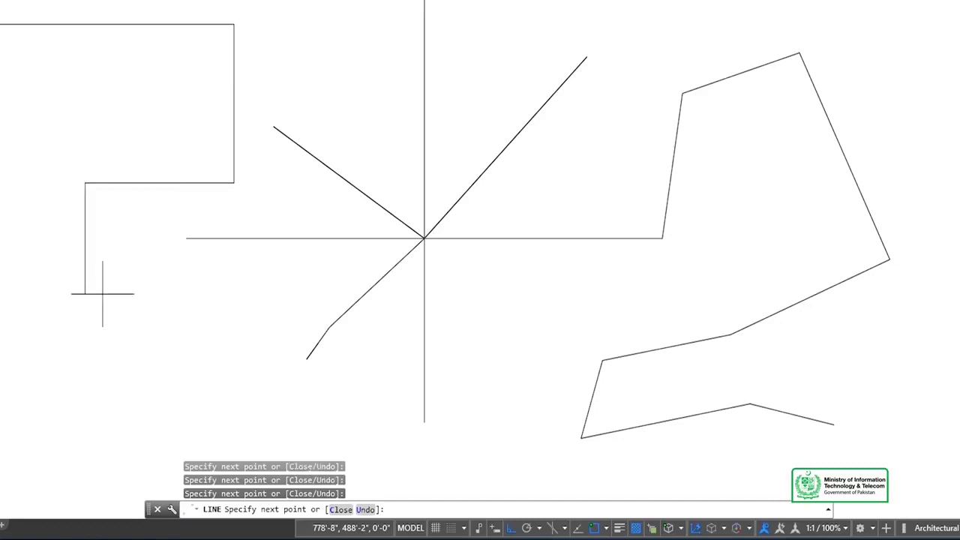
{"action": "left_click", "coordinate": [160, 293]}
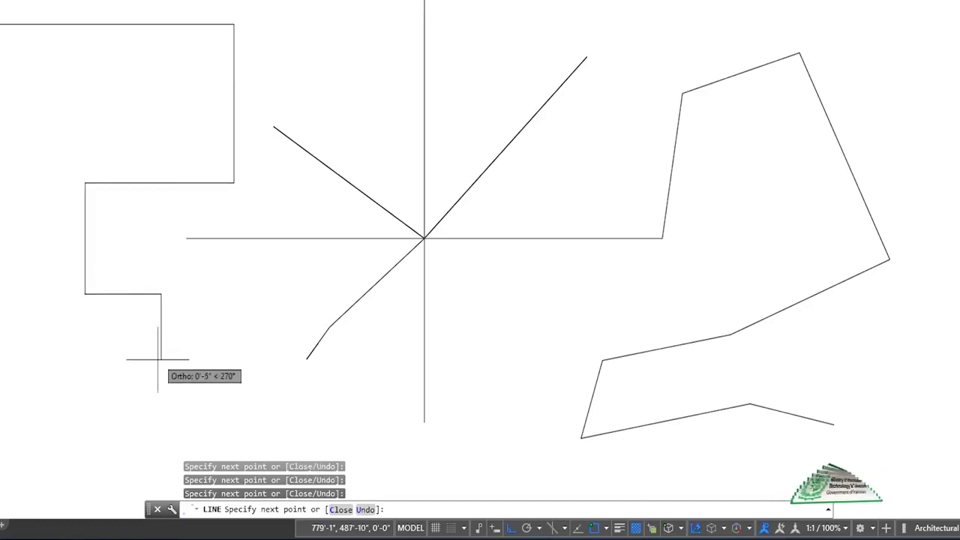
{"action": "left_click", "coordinate": [160, 359]}
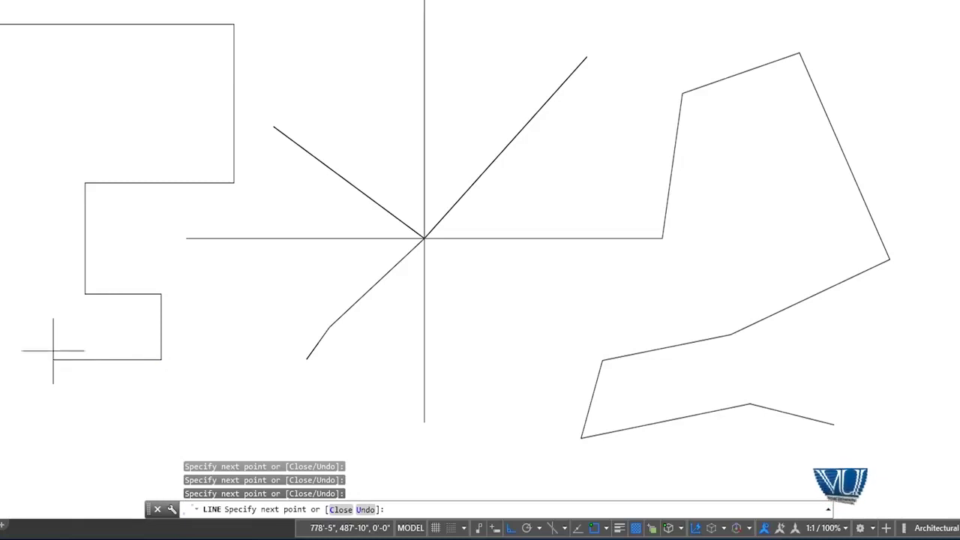
{"action": "left_click", "coordinate": [54, 359]}
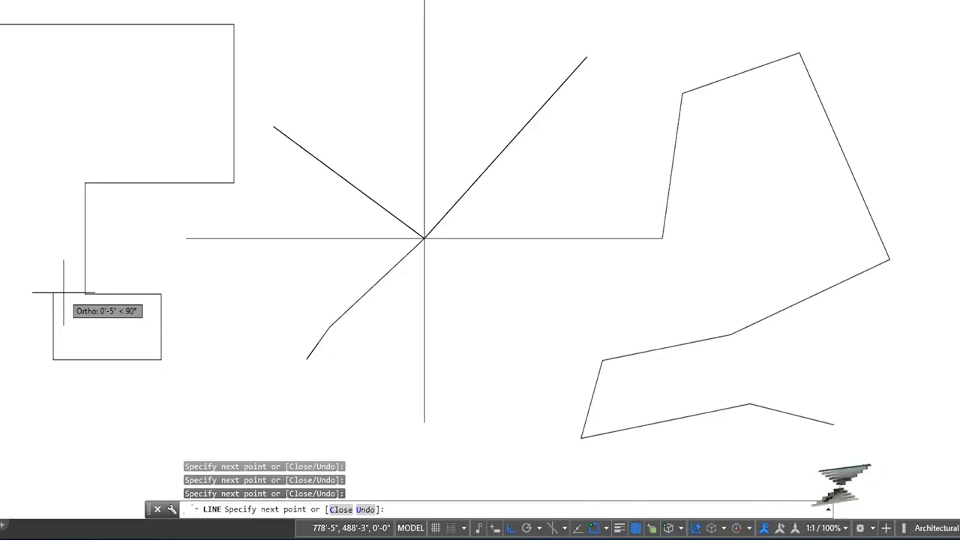
{"action": "key", "text": "Escape"}
Select all the lines in the drawing and erase them
{"action": "scroll", "coordinate": [330, 272], "scroll_direction": "up", "scroll_amount": 3}
{"action": "scroll", "coordinate": [334, 268], "scroll_direction": "down", "scroll_amount": 7}
{"action": "left_click", "coordinate": [704, 32]}
{"action": "left_click", "coordinate": [93, 390]}
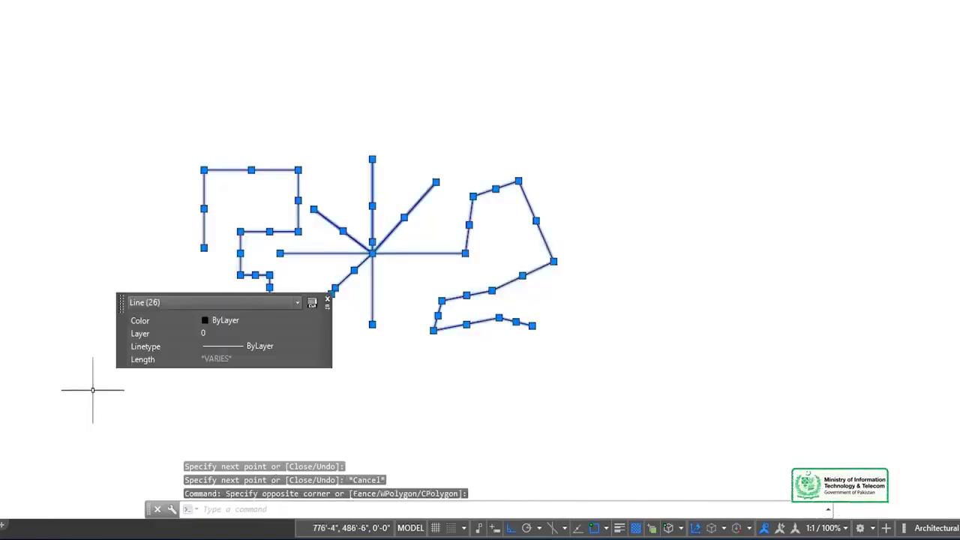
{"action": "key", "text": "Delete"}
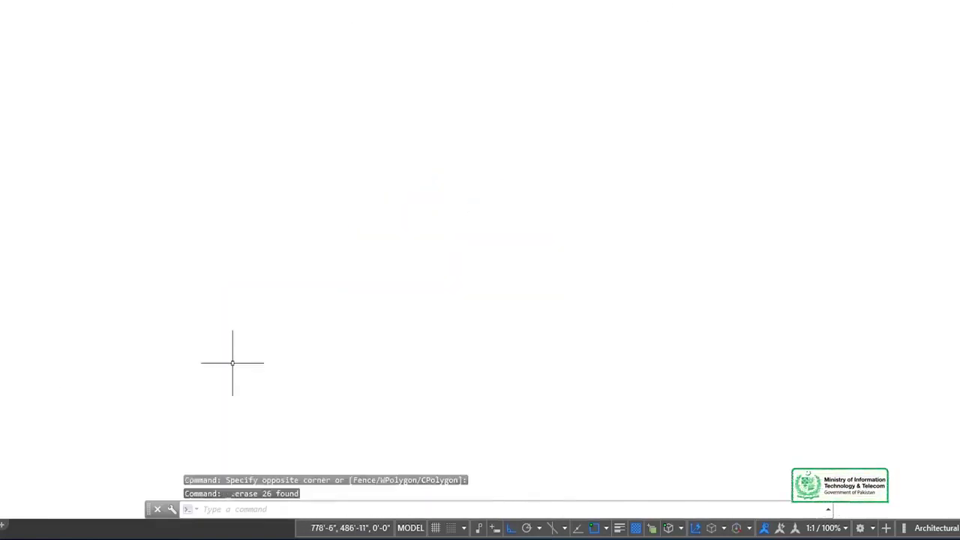
Turn on additional polar tracking angles in the drafting settings and add 45, 120 and 15 degrees
{"action": "left_click", "coordinate": [465, 528]}
{"action": "left_click", "coordinate": [474, 508]}
{"action": "left_click", "coordinate": [410, 67]}
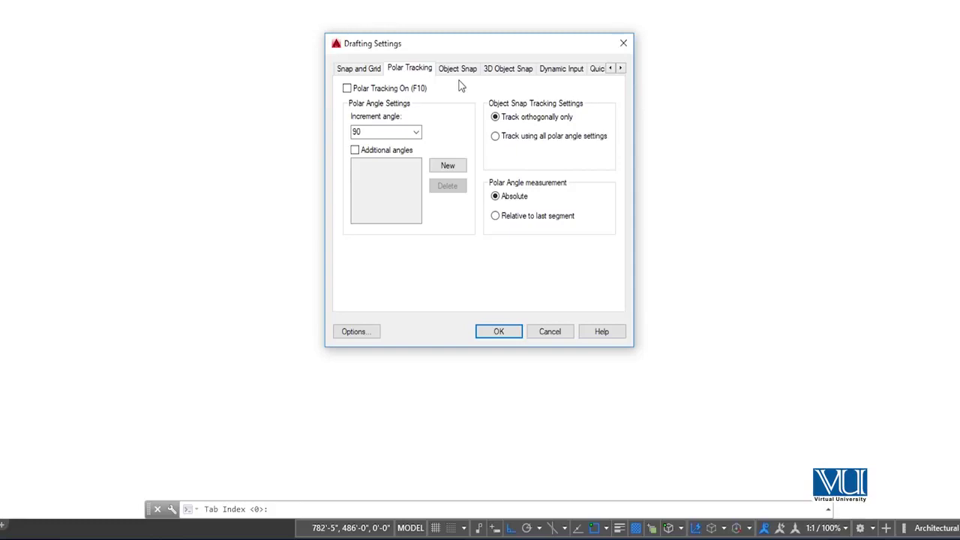
{"action": "left_click", "coordinate": [355, 151]}
{"action": "type", "text": "4"}
{"action": "left_click", "coordinate": [450, 168]}
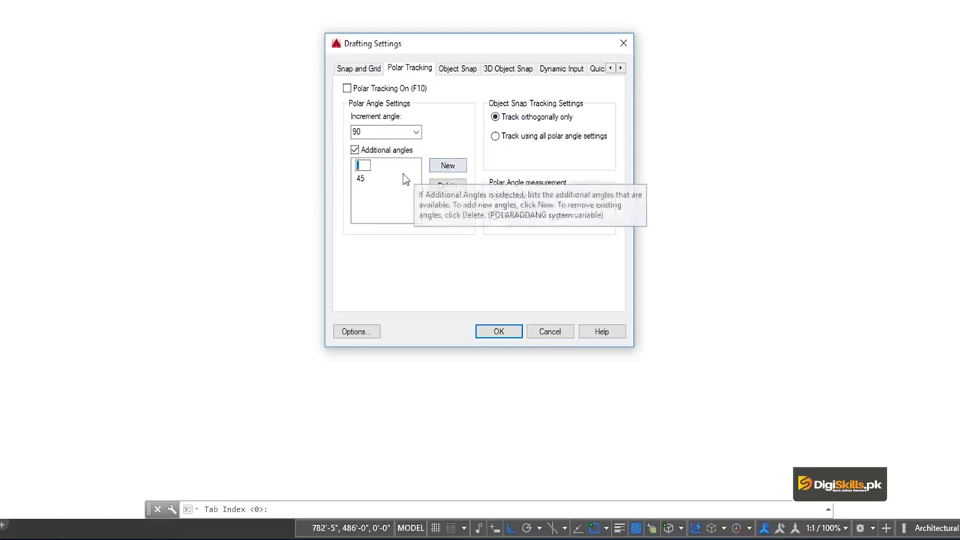
{"action": "type", "text": "120"}
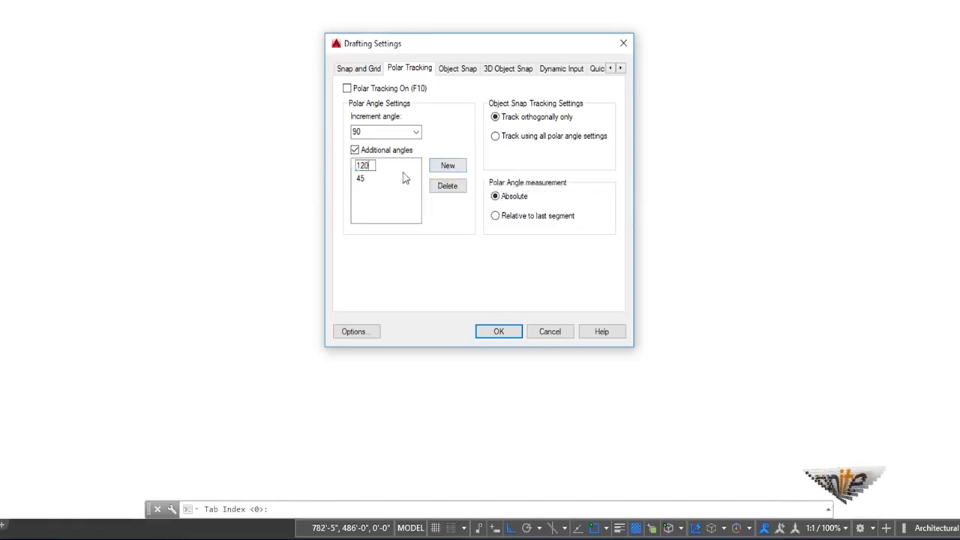
{"action": "left_click", "coordinate": [444, 166]}
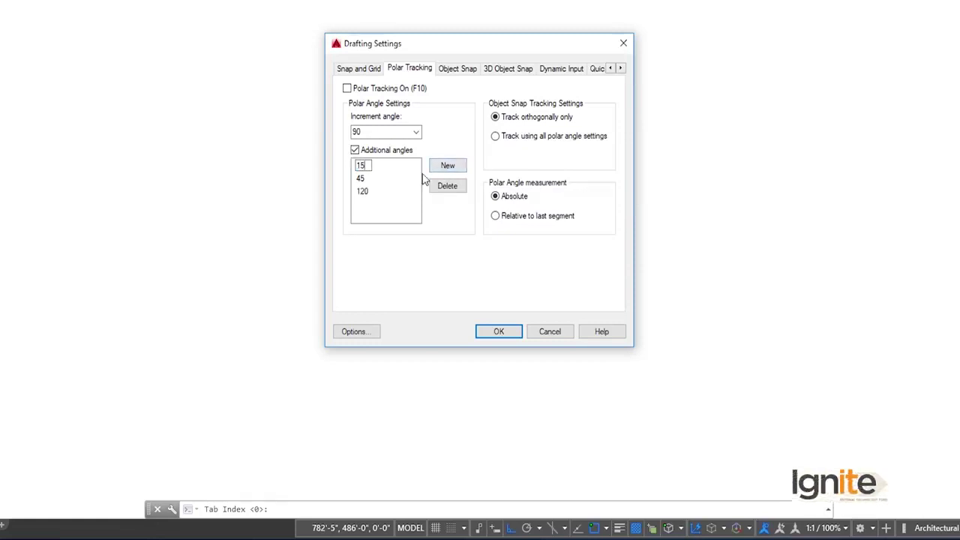
{"action": "left_click", "coordinate": [453, 169]}
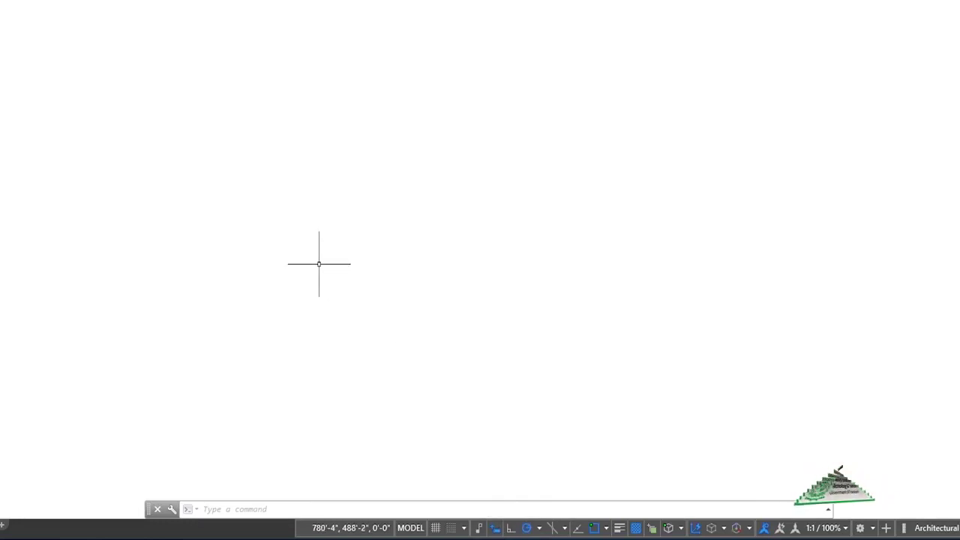
Draw a single line about 3'-4" long, rising at a slant from lower left to upper right
{"action": "type", "text": "L"}
{"action": "key", "text": "Return"}
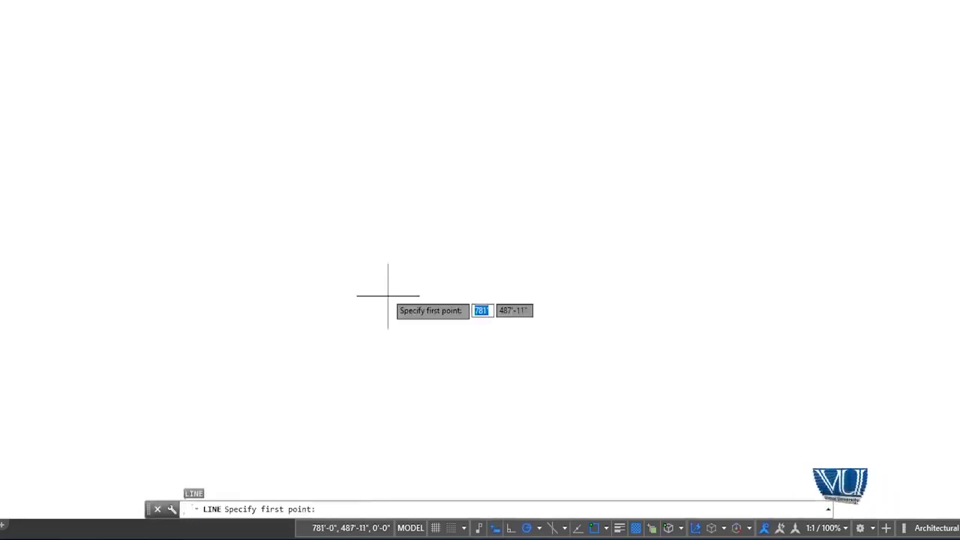
{"action": "left_click", "coordinate": [197, 276]}
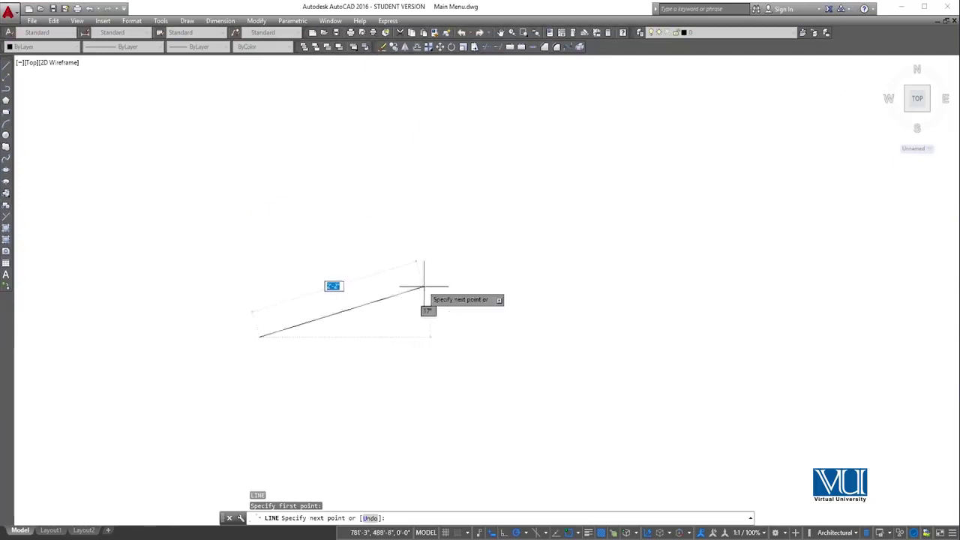
{"action": "left_click", "coordinate": [497, 221]}
{"action": "key", "text": "Return"}
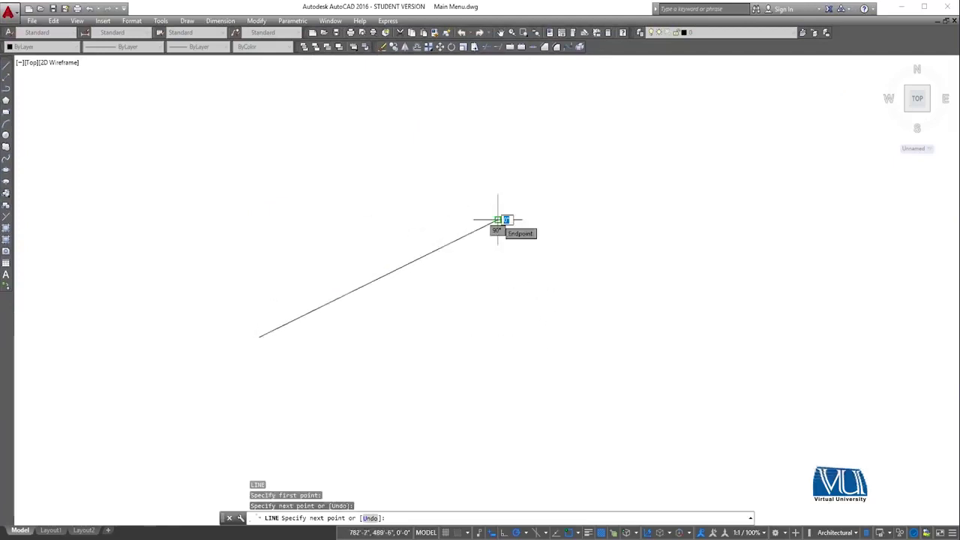
Review the polar tracking angles and the dynamic input options in the drafting settings and close them without changes
{"action": "left_click", "coordinate": [466, 533]}
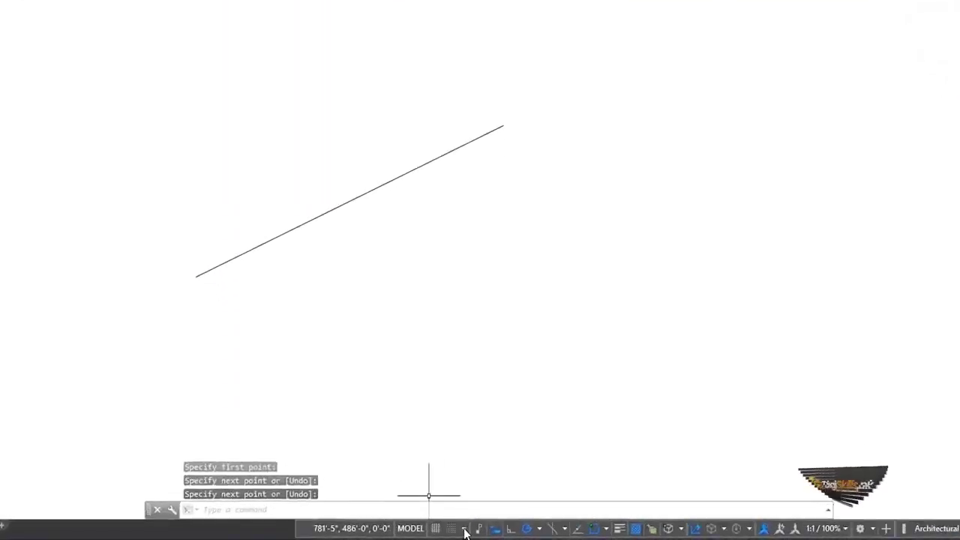
{"action": "left_click", "coordinate": [474, 510]}
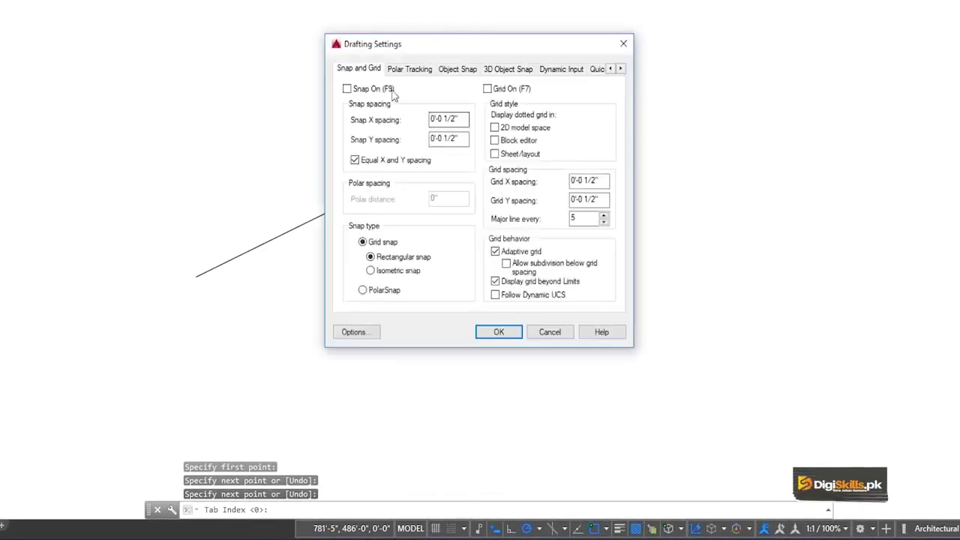
{"action": "left_click", "coordinate": [430, 72]}
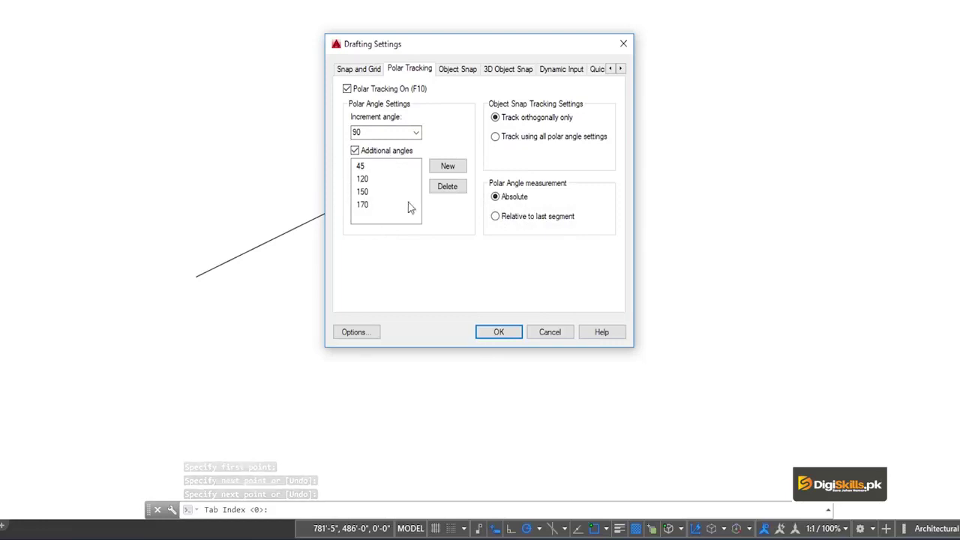
{"action": "left_click", "coordinate": [573, 73]}
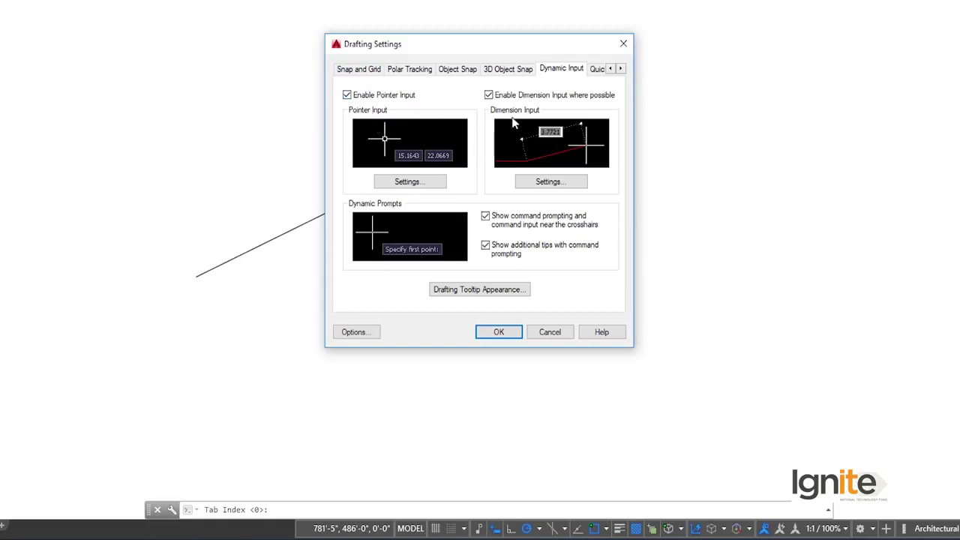
{"action": "left_click", "coordinate": [623, 43]}
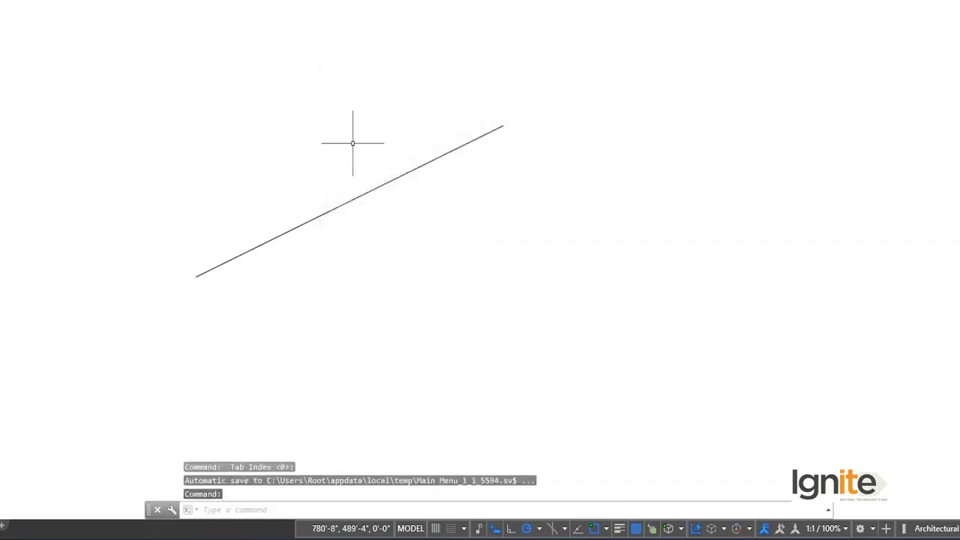
Preview another line starting above the slanted one, toggle Dynamic Input off and back on, and cancel the line
{"action": "type", "text": "L"}
{"action": "key", "text": "Return"}
{"action": "left_click", "coordinate": [190, 121]}
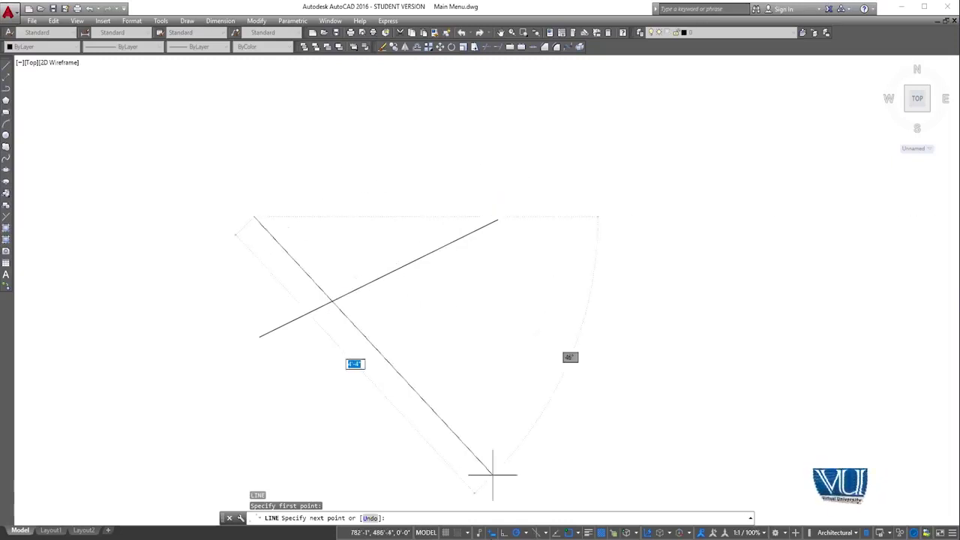
{"action": "key", "text": "F12"}
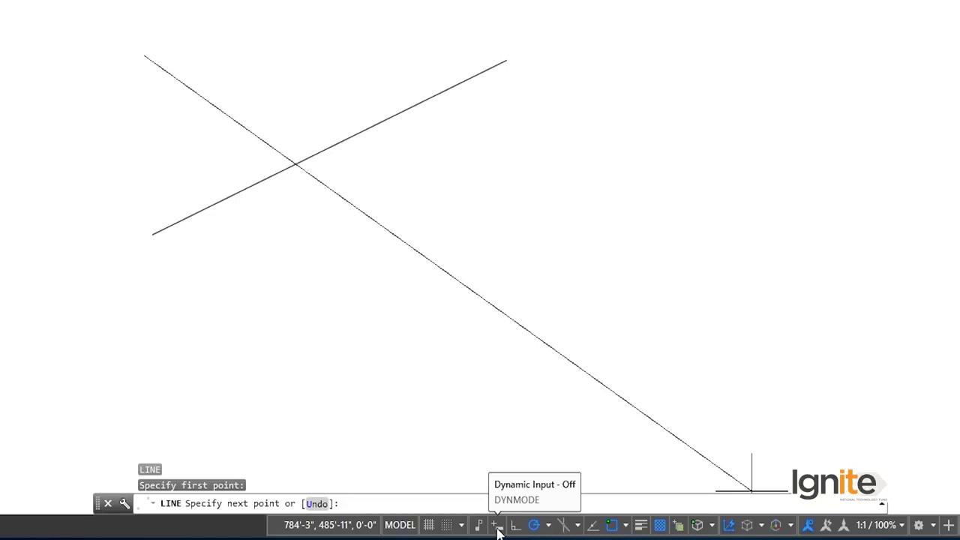
{"action": "left_click", "coordinate": [497, 528]}
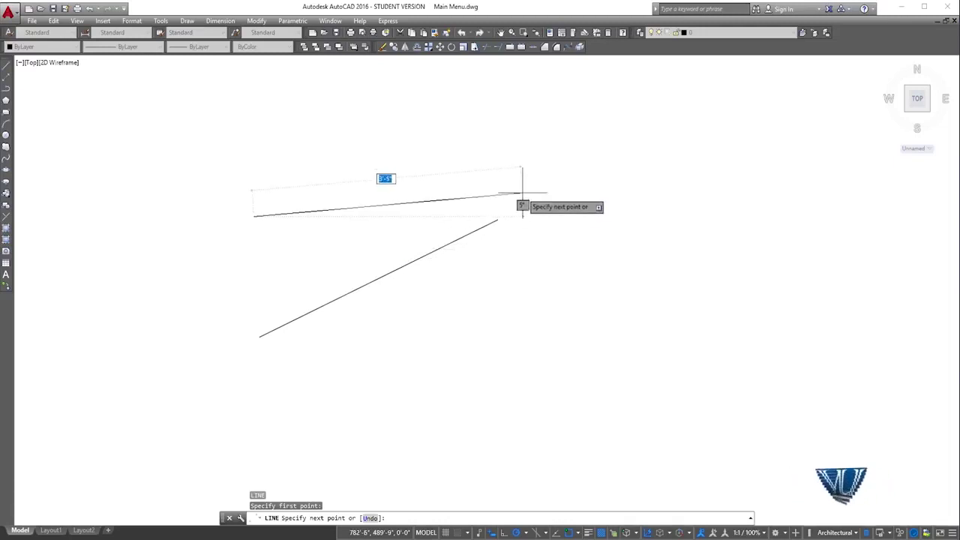
{"action": "key", "text": "Escape"}
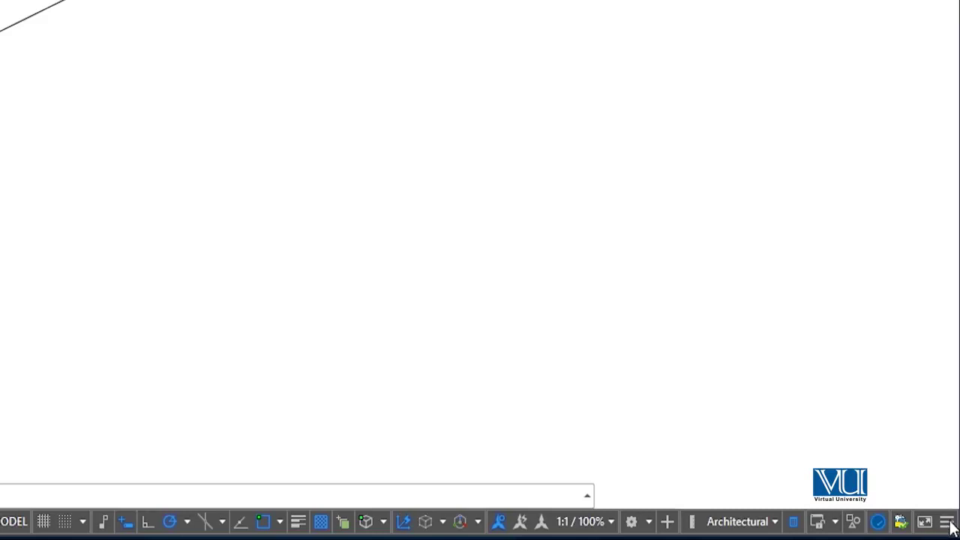
Hide the Dynamic Input control through the status bar customization and restore it
{"action": "left_click", "coordinate": [949, 525]}
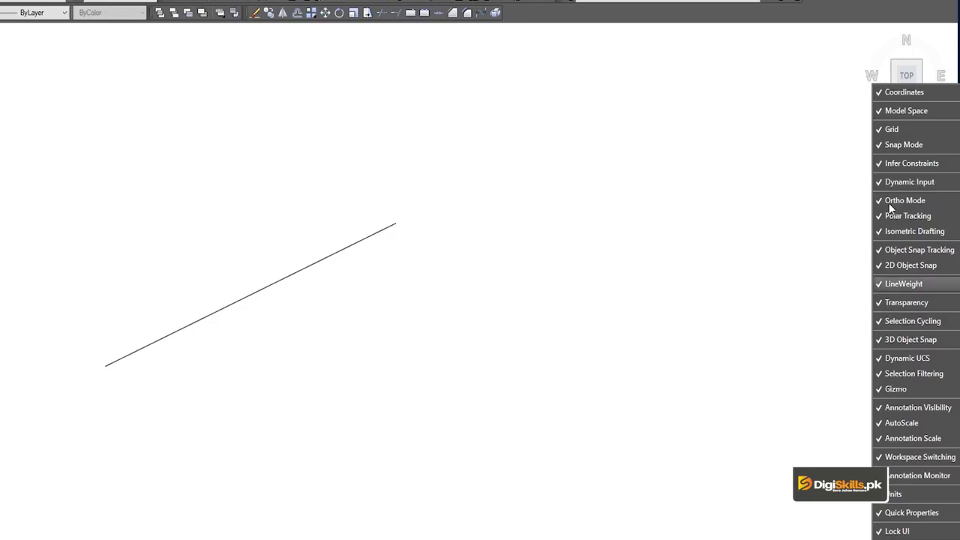
{"action": "left_click", "coordinate": [901, 183]}
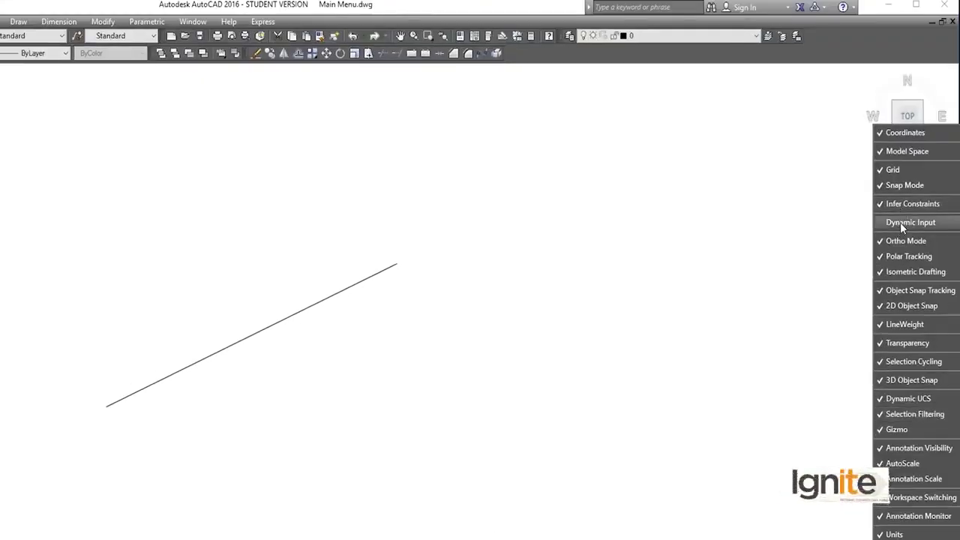
{"action": "left_click", "coordinate": [900, 222]}
{"action": "left_click", "coordinate": [482, 369]}
{"action": "left_click", "coordinate": [546, 328]}
{"action": "left_click", "coordinate": [451, 436]}
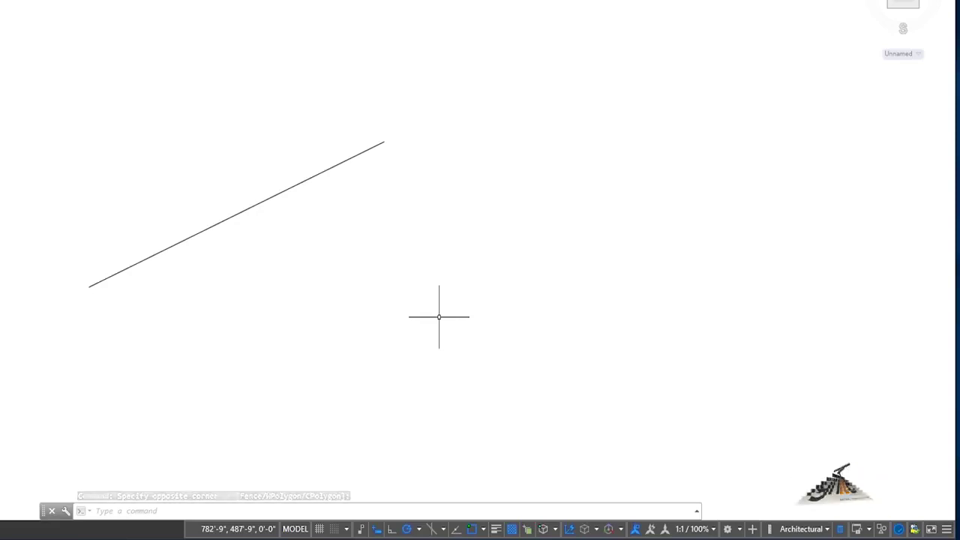
View the slanted line's quick properties and review the Quick Properties palette options in the drafting settings
{"action": "left_click", "coordinate": [272, 196]}
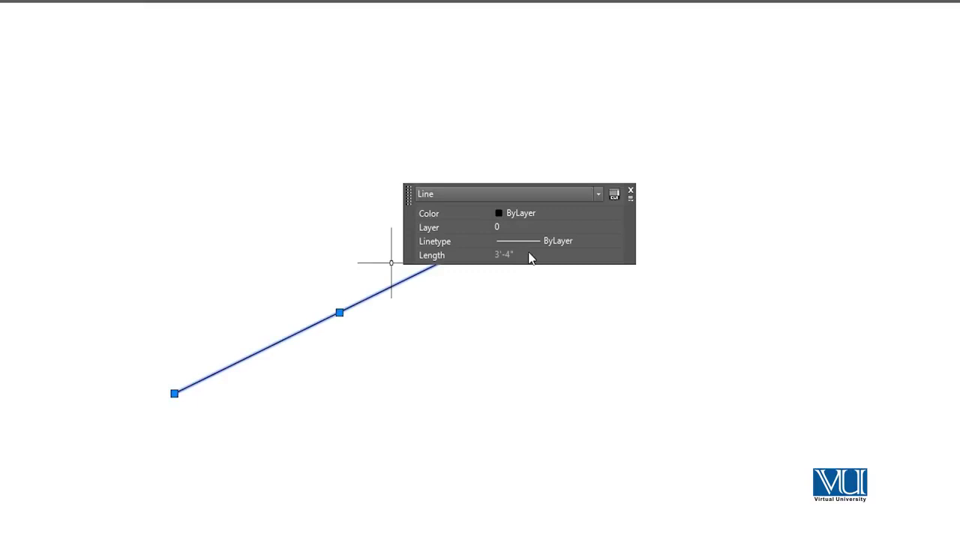
{"action": "left_click", "coordinate": [470, 447]}
{"action": "left_click", "coordinate": [584, 378]}
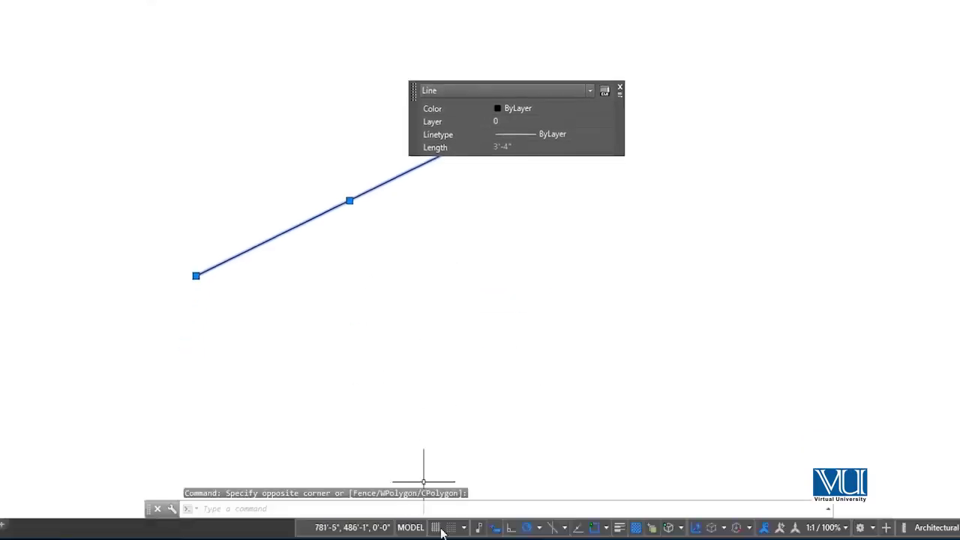
{"action": "left_click", "coordinate": [464, 529]}
{"action": "left_click", "coordinate": [474, 506]}
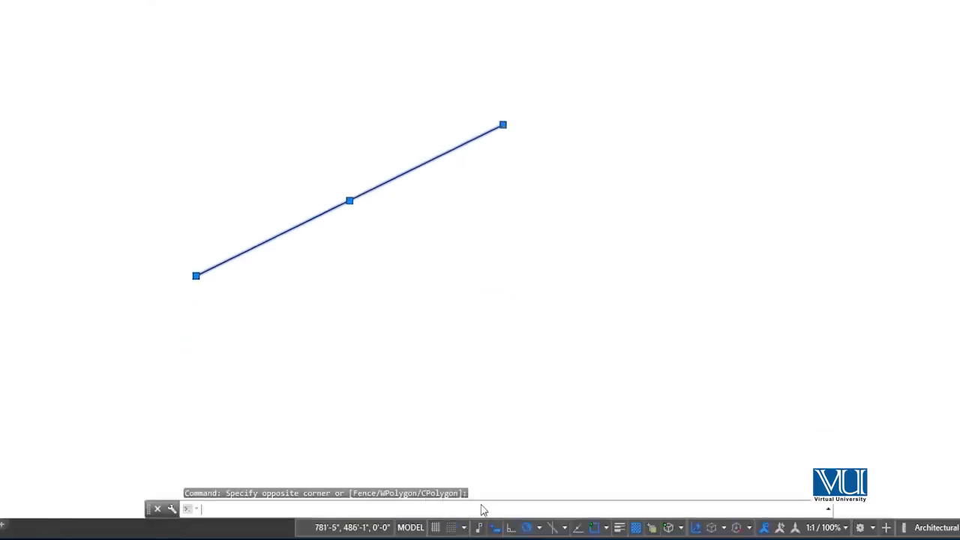
{"action": "left_click", "coordinate": [598, 68]}
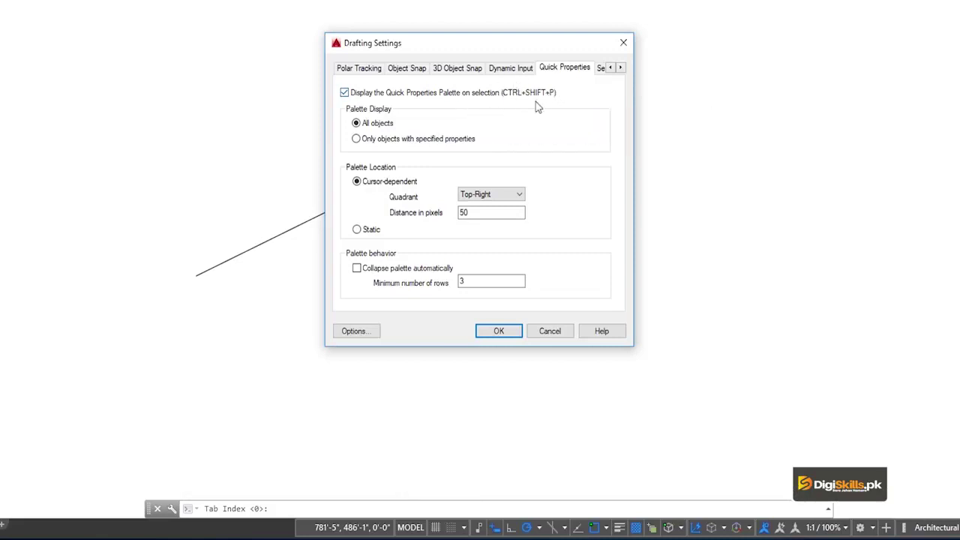
{"action": "key", "text": "Return"}
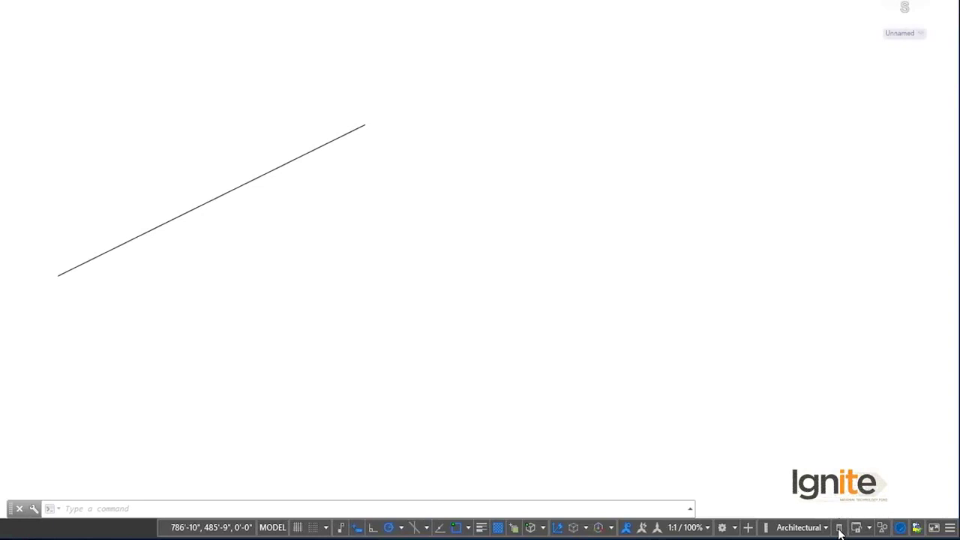
Turn Quick Properties on and show the slanted line's properties, then turn it off and select the line again
{"action": "left_click", "coordinate": [839, 528]}
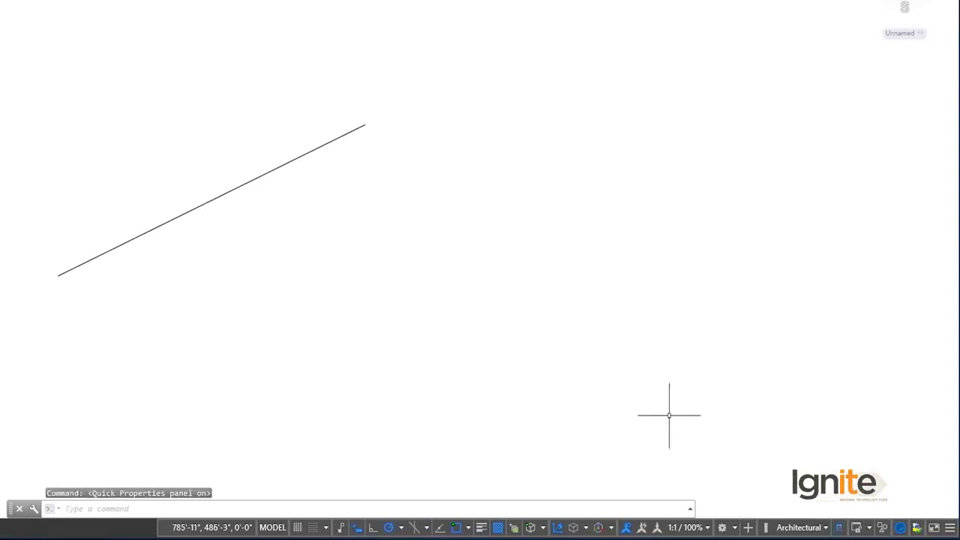
{"action": "left_click", "coordinate": [257, 167]}
{"action": "left_click", "coordinate": [250, 184]}
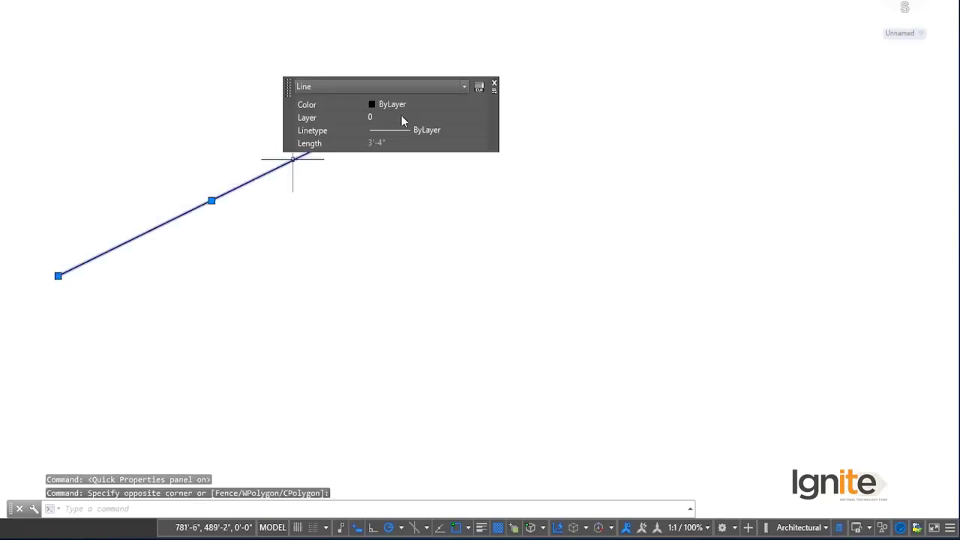
{"action": "left_click", "coordinate": [839, 528]}
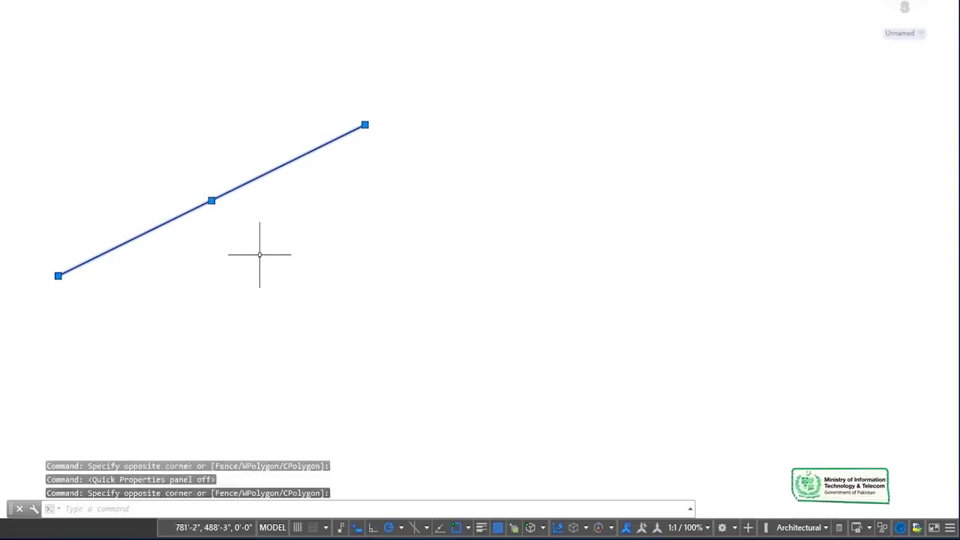
{"action": "left_click", "coordinate": [211, 200]}
{"action": "left_click", "coordinate": [290, 224]}
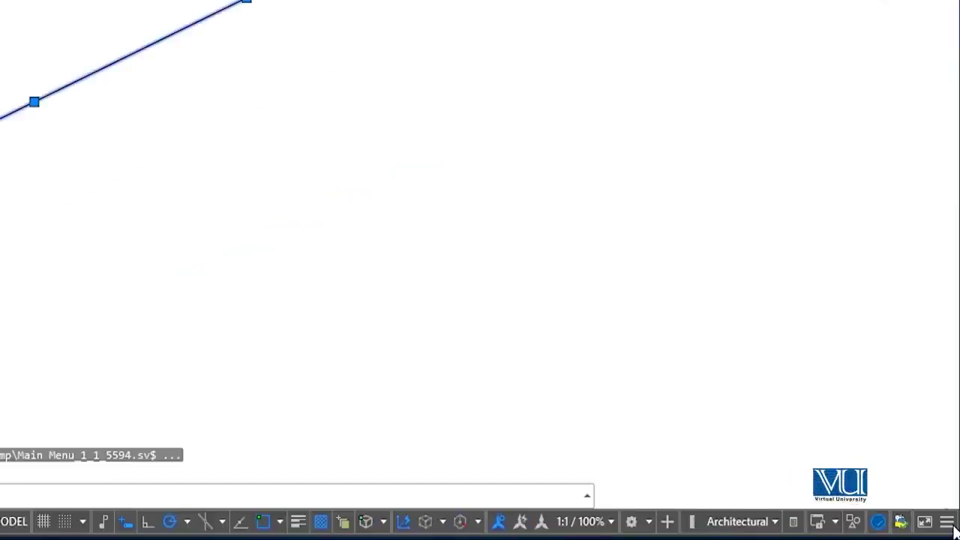
{"action": "left_click", "coordinate": [947, 522]}
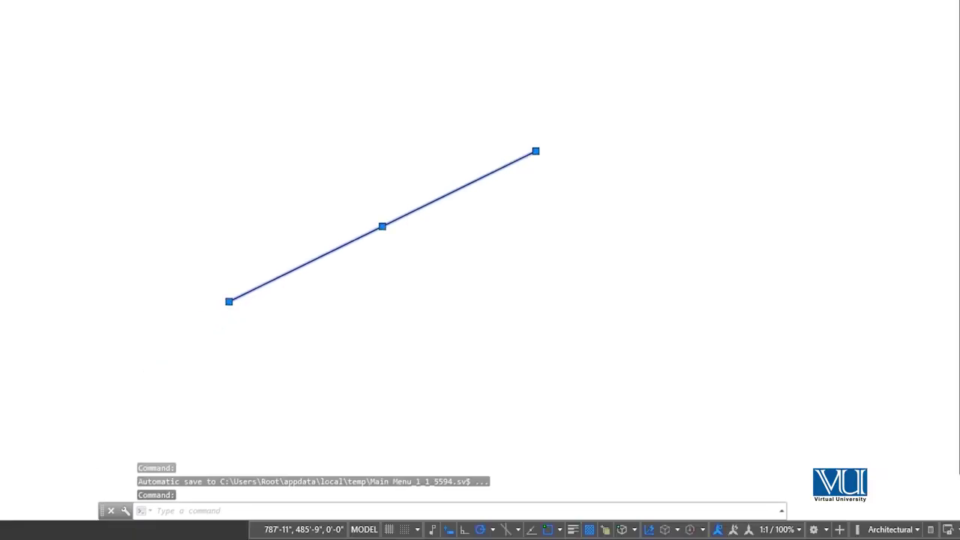
{"action": "left_click", "coordinate": [555, 392]}
{"action": "left_click", "coordinate": [487, 338]}
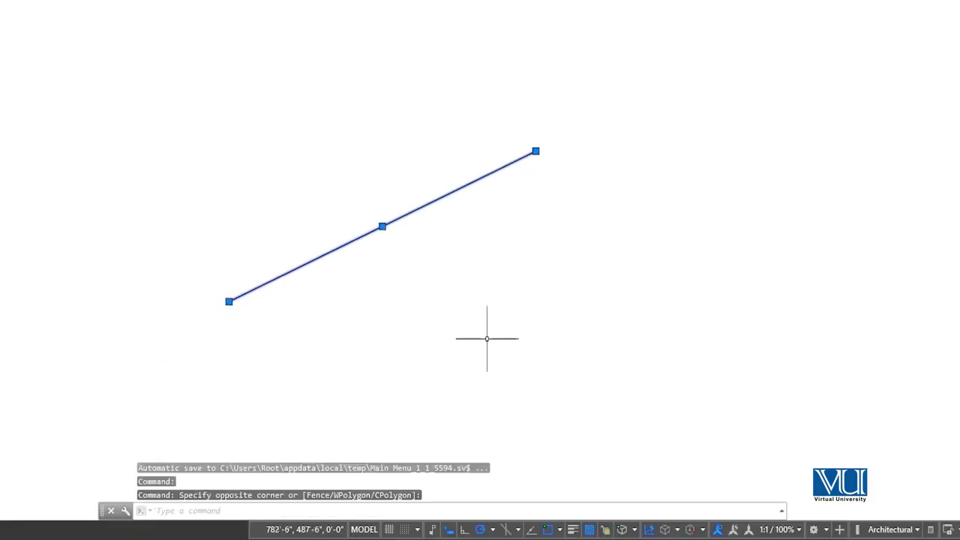